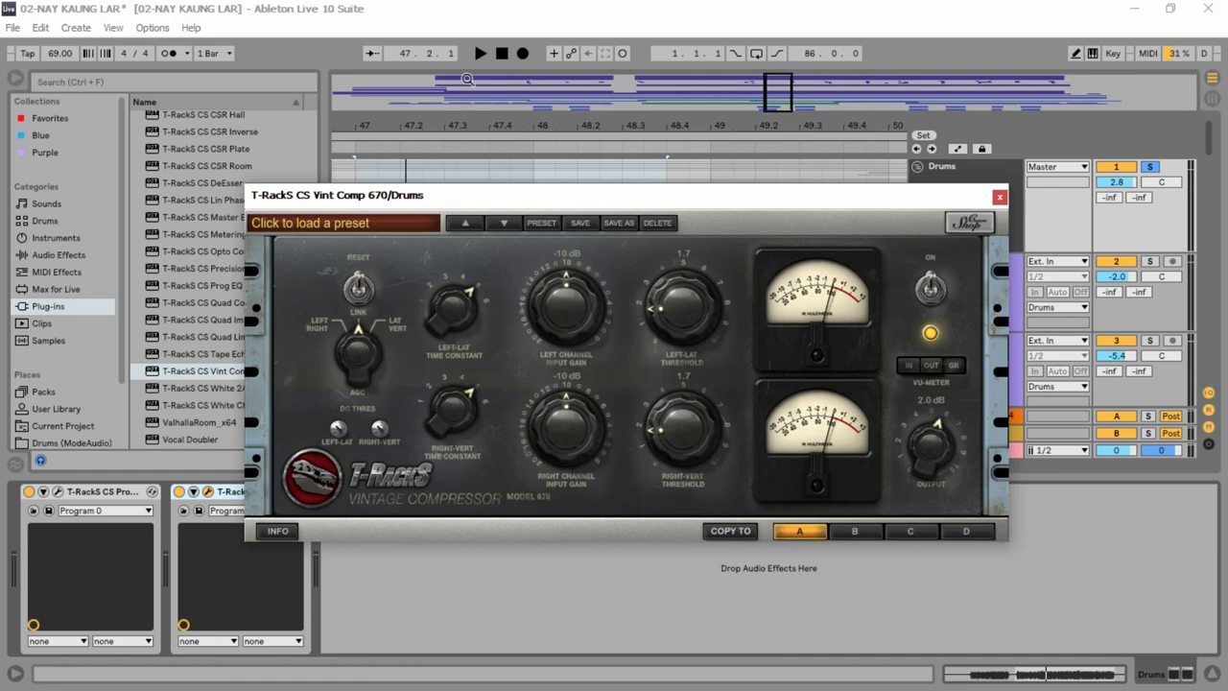
Step: Try out the drum compressor's input gain and threshold, setting the left input gain to -11 dB and both thresholds to 7.4
left_click(1133, 13)
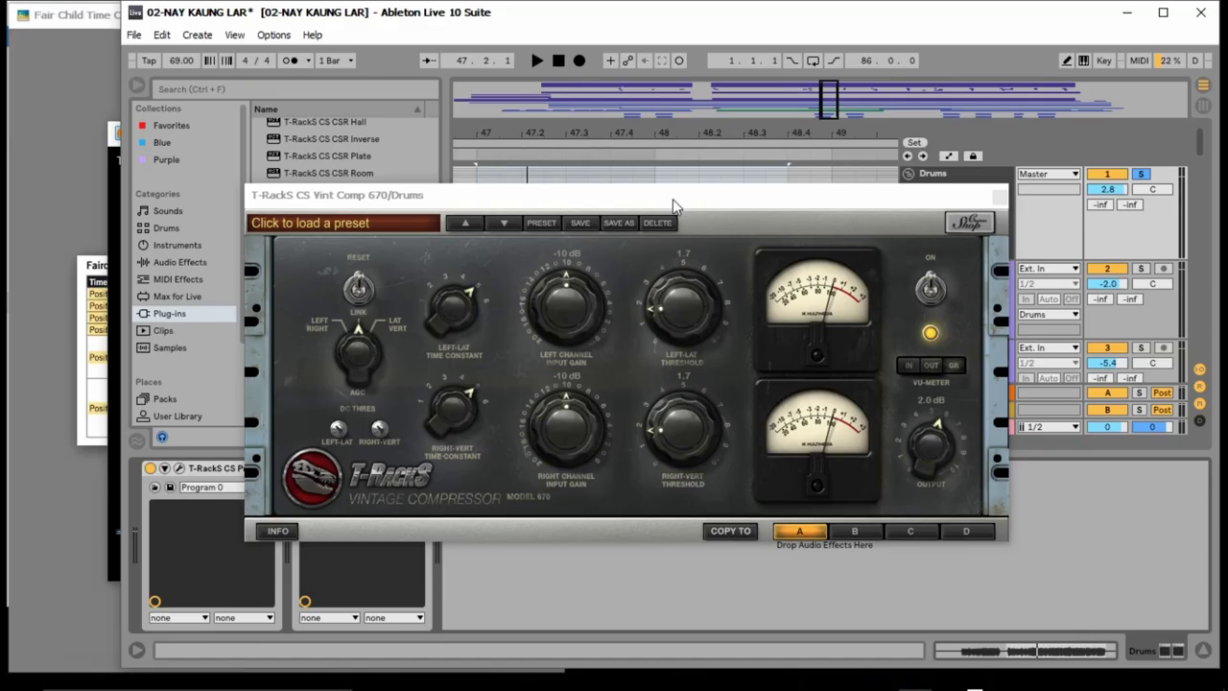
left_click_drag(672, 199, 706, 192)
left_click_drag(718, 318, 751, 221)
left_click_drag(711, 331, 717, 295)
mouse_move(606, 422)
left_mouse_down()
mouse_move(615, 393)
mouse_move(603, 416)
left_mouse_up()
left_click_drag(604, 305, 603, 356)
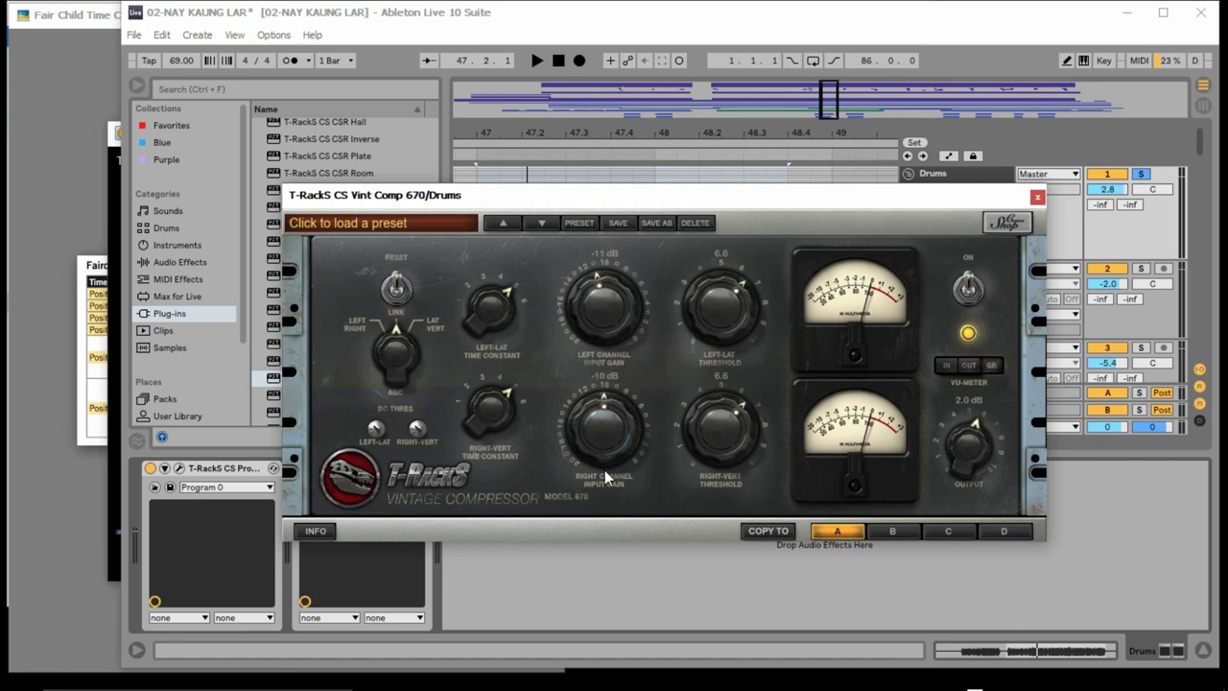
left_click_drag(715, 317, 751, 305)
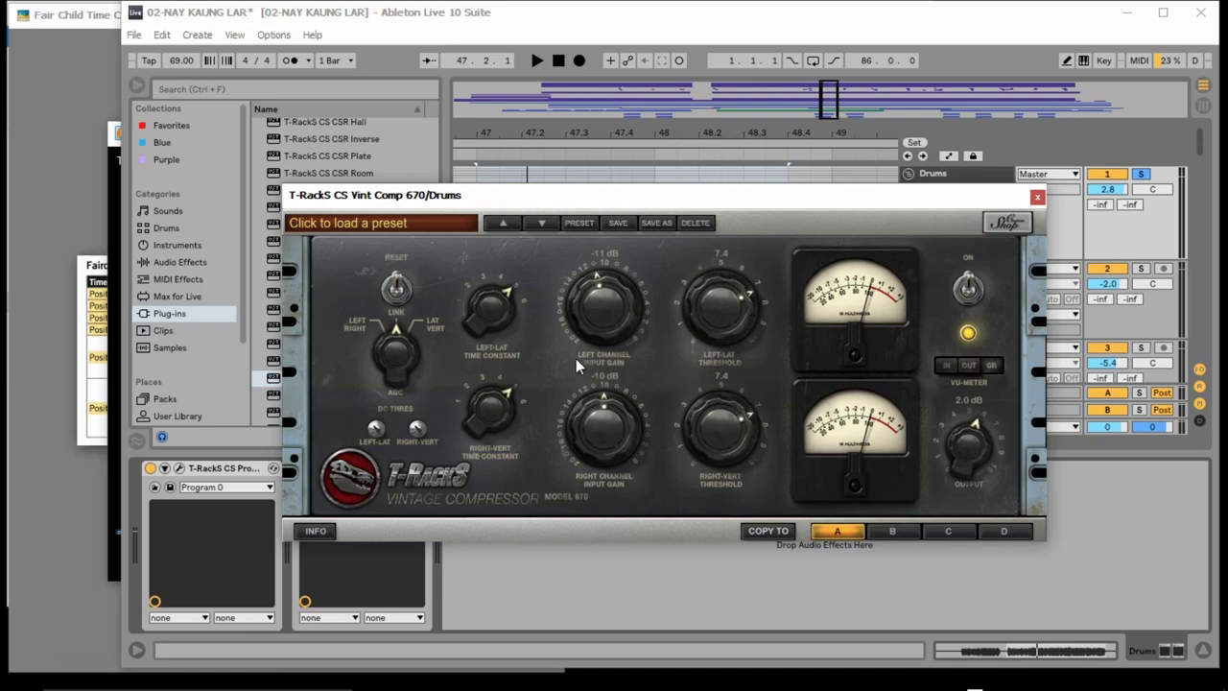
Step: Sweep the linked left and right time constants from position 1 through position 2 up to position 6
left_click_drag(498, 309, 482, 418)
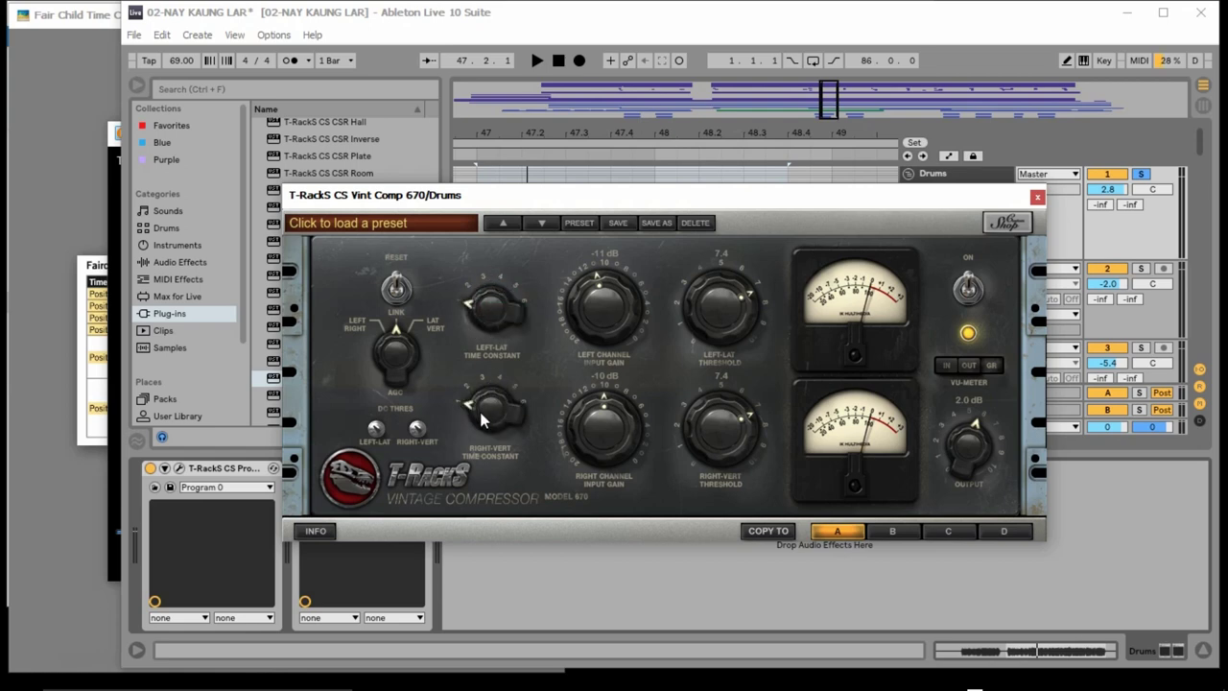
left_click_drag(491, 322, 485, 295)
left_click(489, 302)
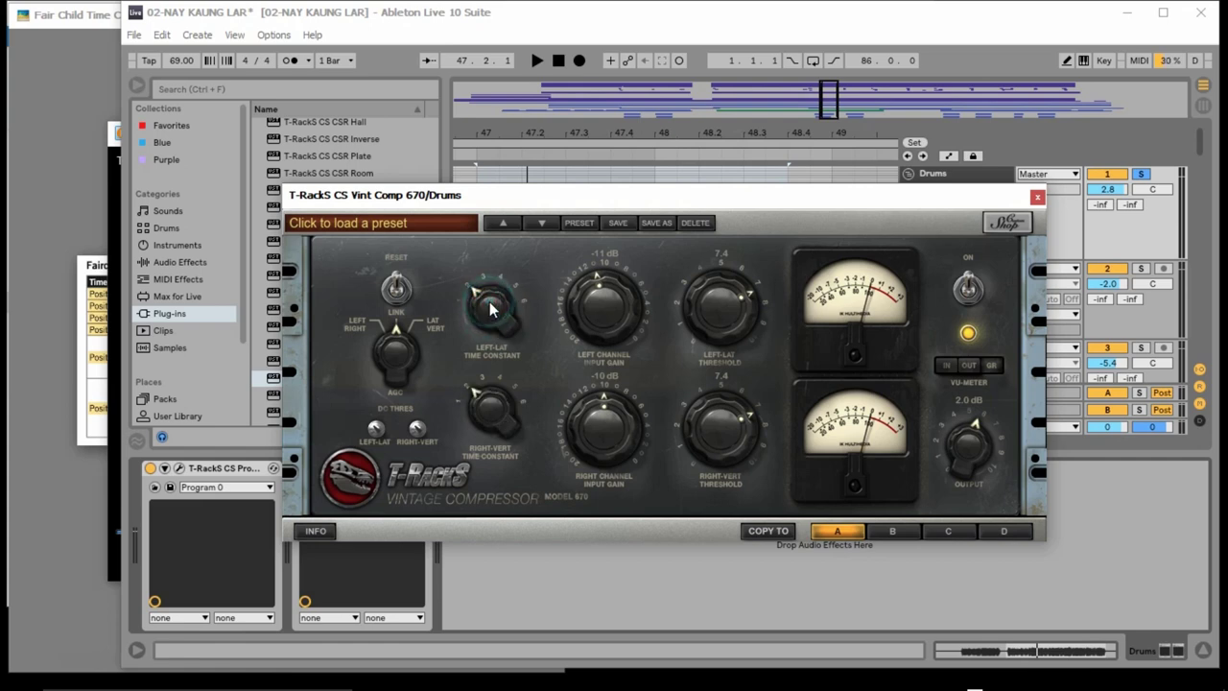
left_click(493, 305)
left_click_drag(493, 310, 508, 219)
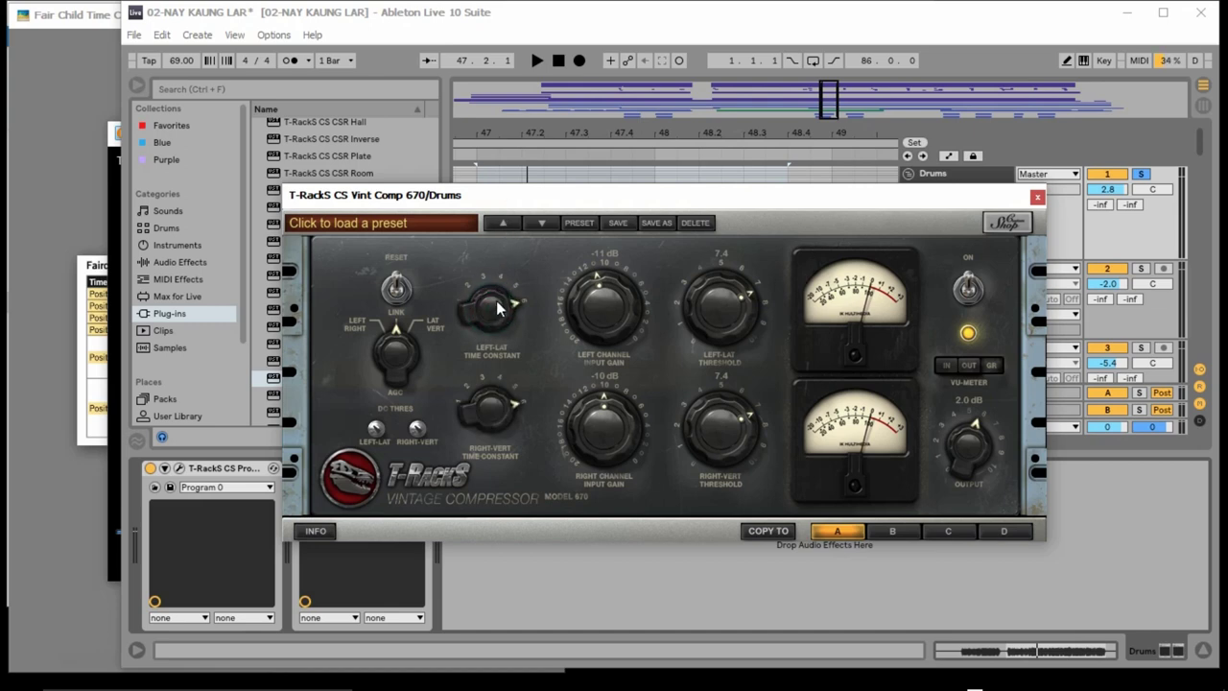
Step: Consult the Fairchild Time Constants table in Picasa Photo Viewer for attack and release times, and return to Ableton Live
left_click(85, 322)
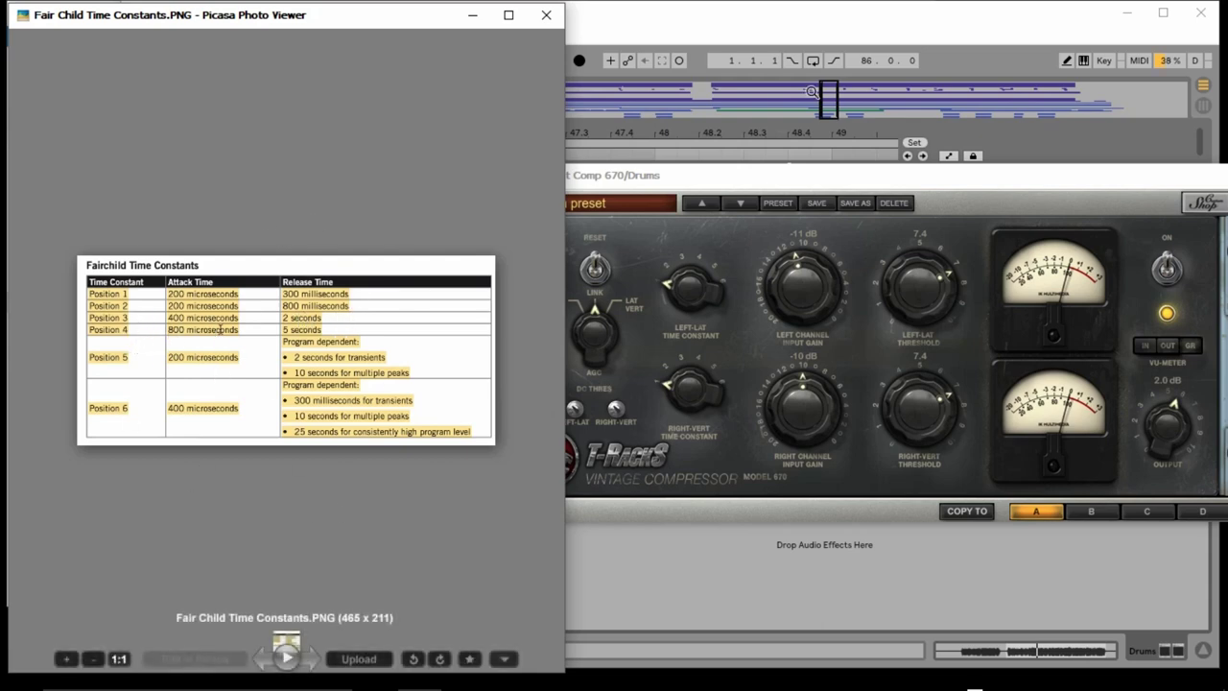
double_click(830, 26)
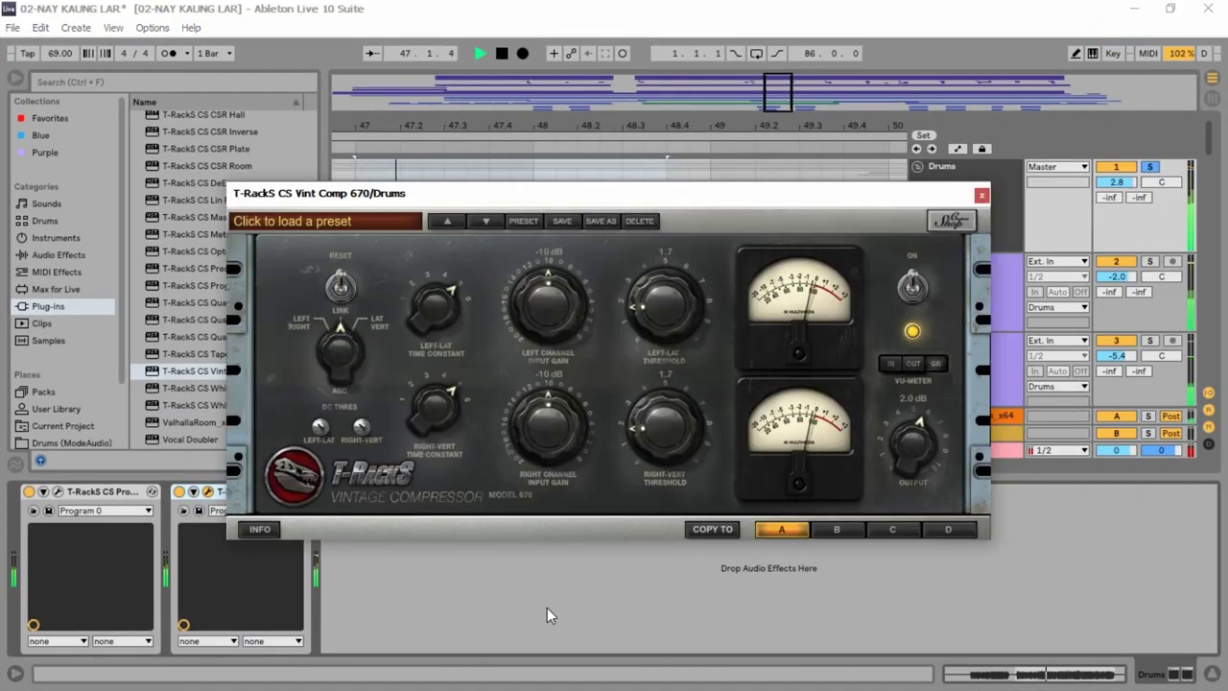
Step: Raise the drum compressor's linked thresholds to 4.0 and play the drums to audition the compression
key("space")
left_click_drag(674, 292, 678, 242)
left_click_drag(673, 319, 671, 303)
key("space")
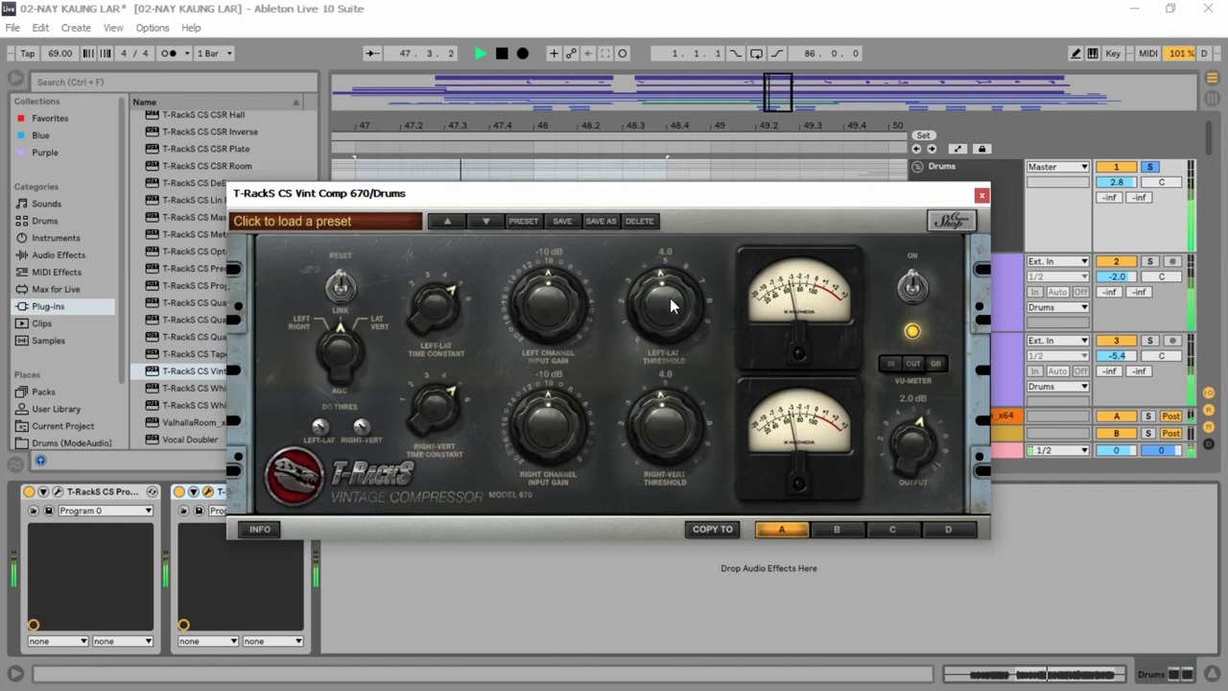
Step: Set the drum compressor's left and right channel input gains to -5 dB, keeping the thresholds at 4.0
key("space")
left_click_drag(558, 320, 556, 280)
left_click_drag(562, 437, 553, 391)
key("space")
left_click_drag(549, 325, 551, 307)
left_click_drag(562, 432, 556, 422)
left_click_drag(666, 328, 661, 349)
left_click(665, 329)
Step: Set both drum compressor time constants to position 1 and fine-tune the thresholds to 4.2 during playback
left_click_drag(436, 305, 427, 370)
key("space")
left_click_drag(437, 309, 437, 328)
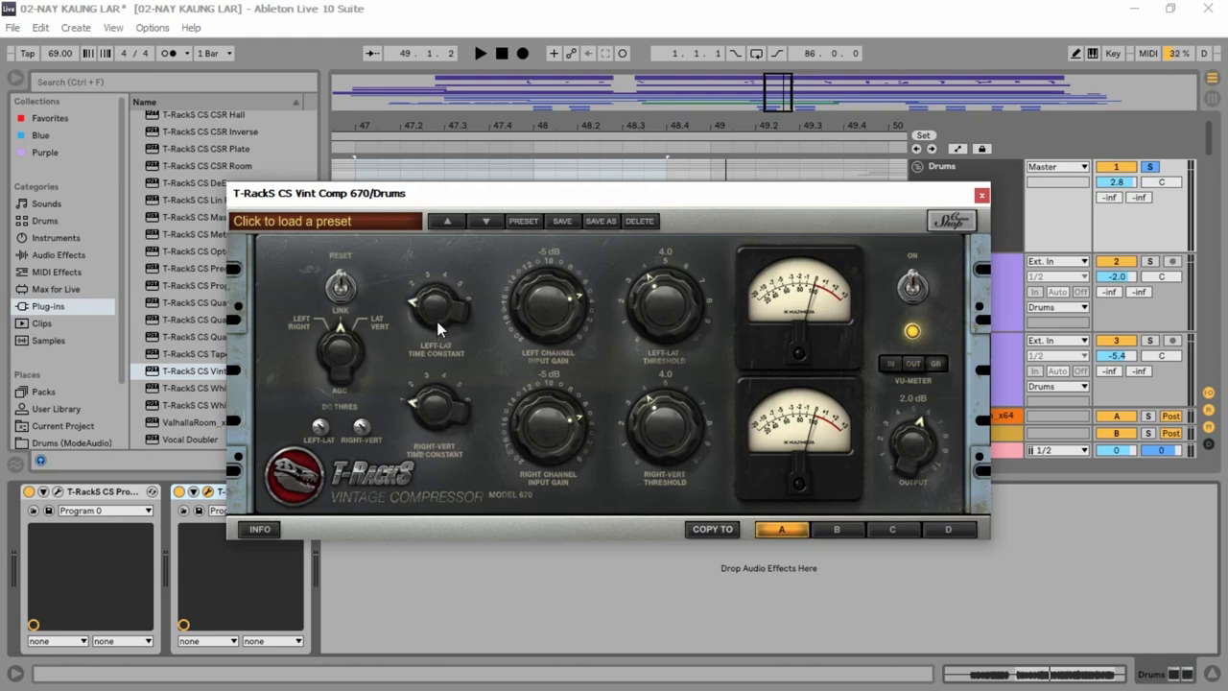
key("space")
mouse_move(666, 318)
left_mouse_down()
mouse_move(668, 307)
mouse_move(669, 320)
left_mouse_up()
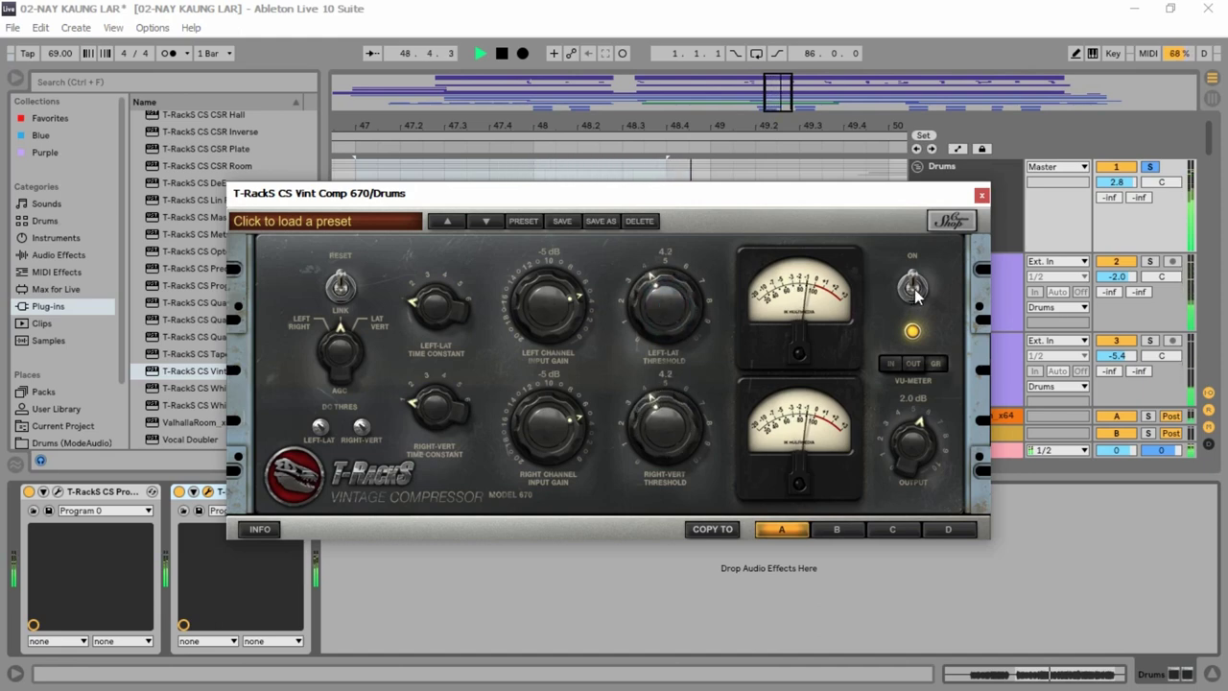
key("space")
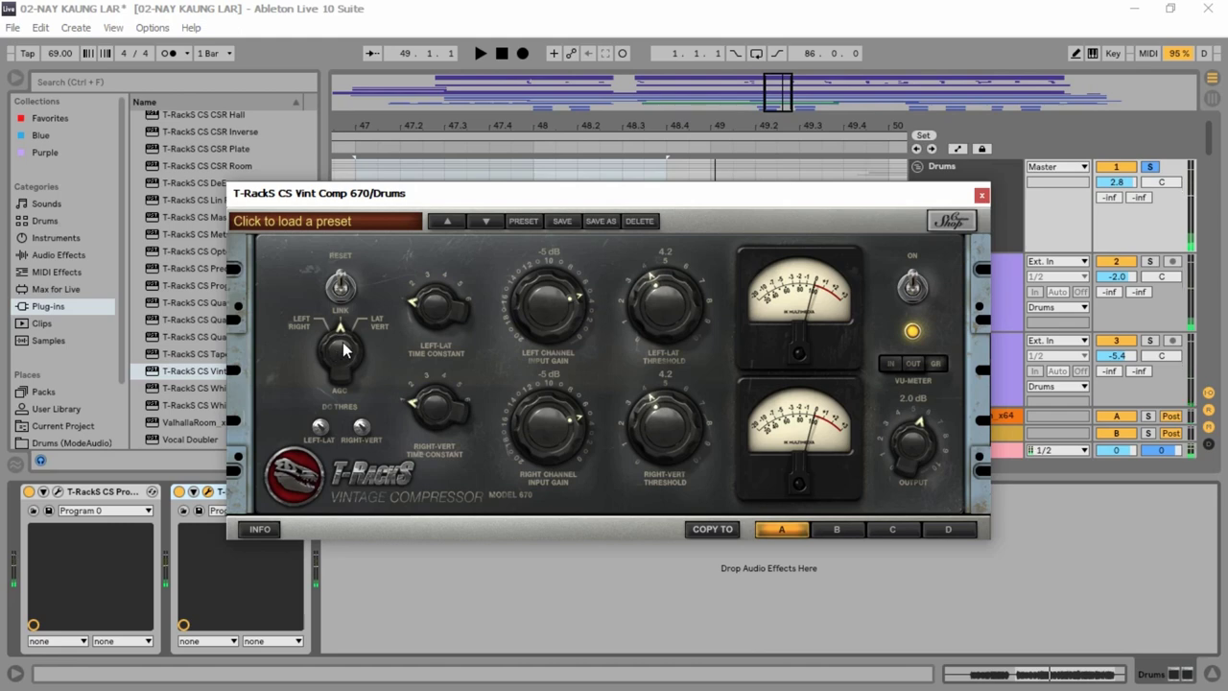
Step: Try the AGC switch in Left/Right mode while changing the thresholds, and return it to Link
left_click_drag(673, 316, 685, 257)
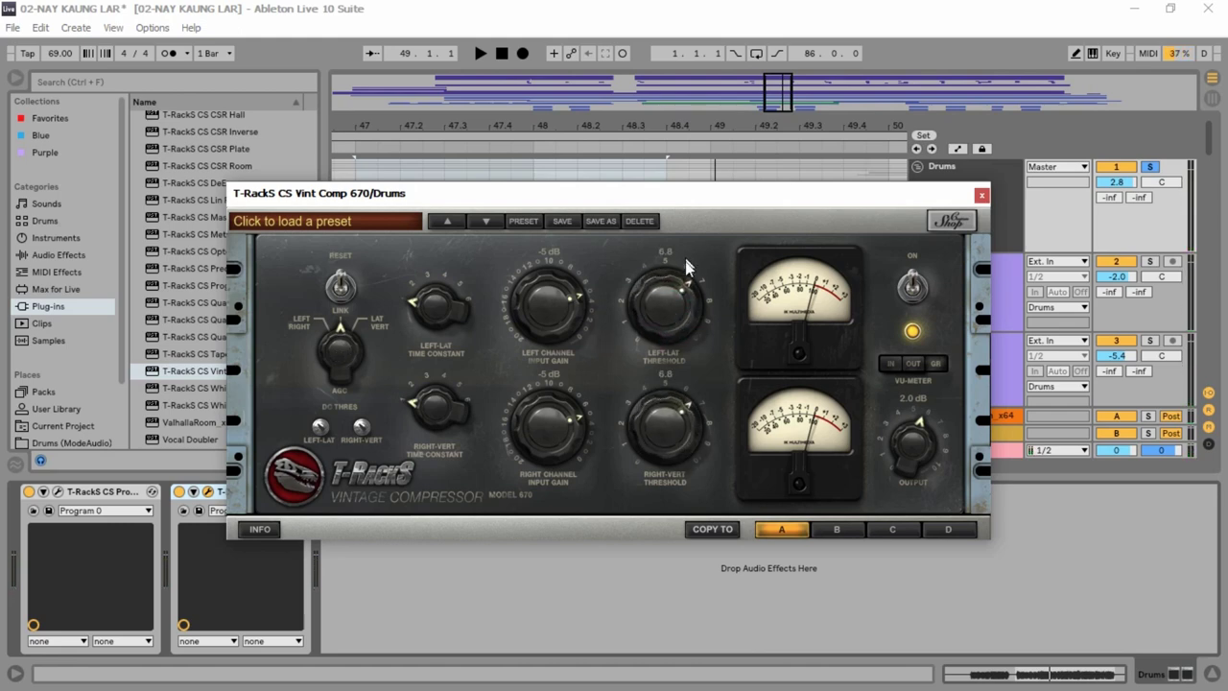
left_click(338, 362)
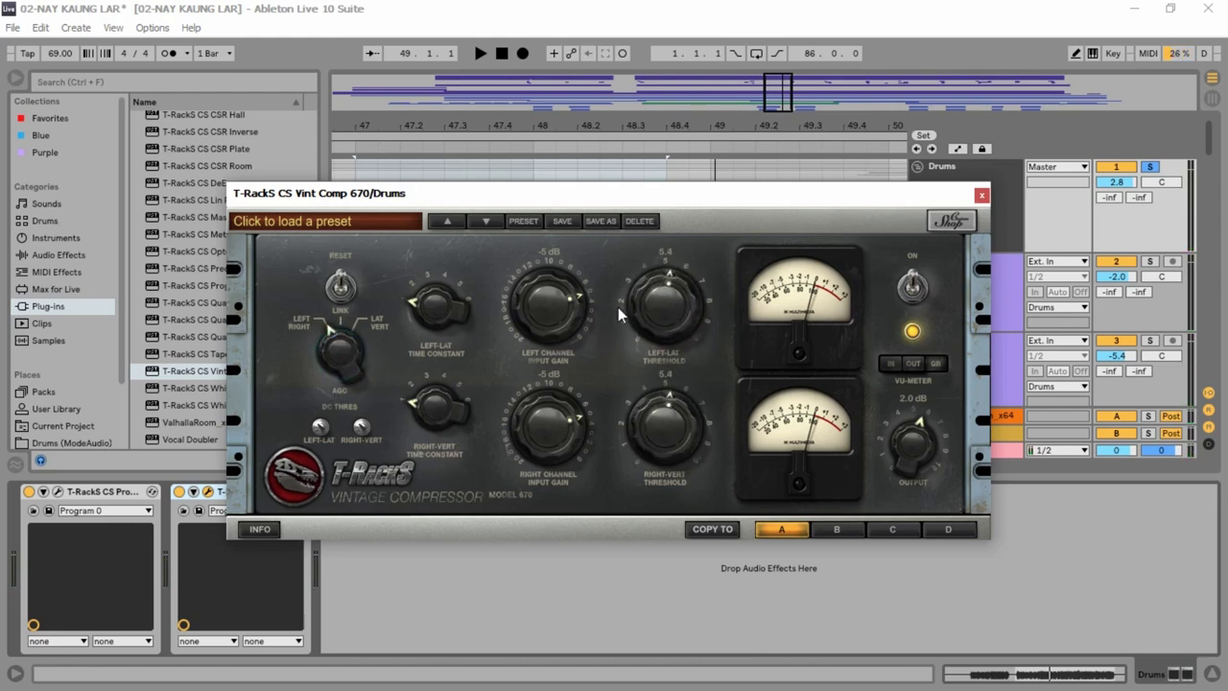
left_click_drag(662, 346, 678, 281)
left_click_drag(346, 347, 350, 288)
mouse_move(666, 420)
left_mouse_down()
mouse_move(682, 350)
mouse_move(668, 414)
left_mouse_up()
left_click_drag(665, 300, 668, 296)
left_click(341, 353)
Step: Set the drum compressor's thresholds to 4.7 and compare the drums with the compressor bypassed and engaged
key("space")
mouse_move(675, 298)
left_mouse_down()
mouse_move(666, 373)
mouse_move(670, 311)
left_mouse_up()
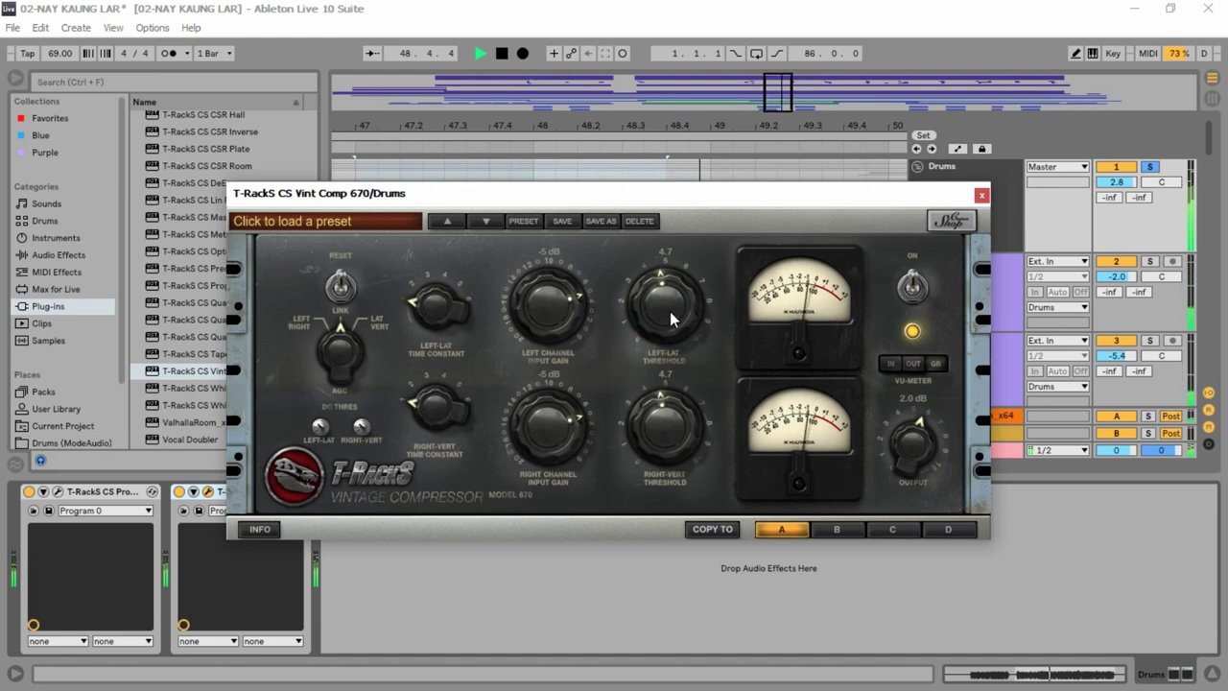
key("space")
left_click(913, 288)
key("space")
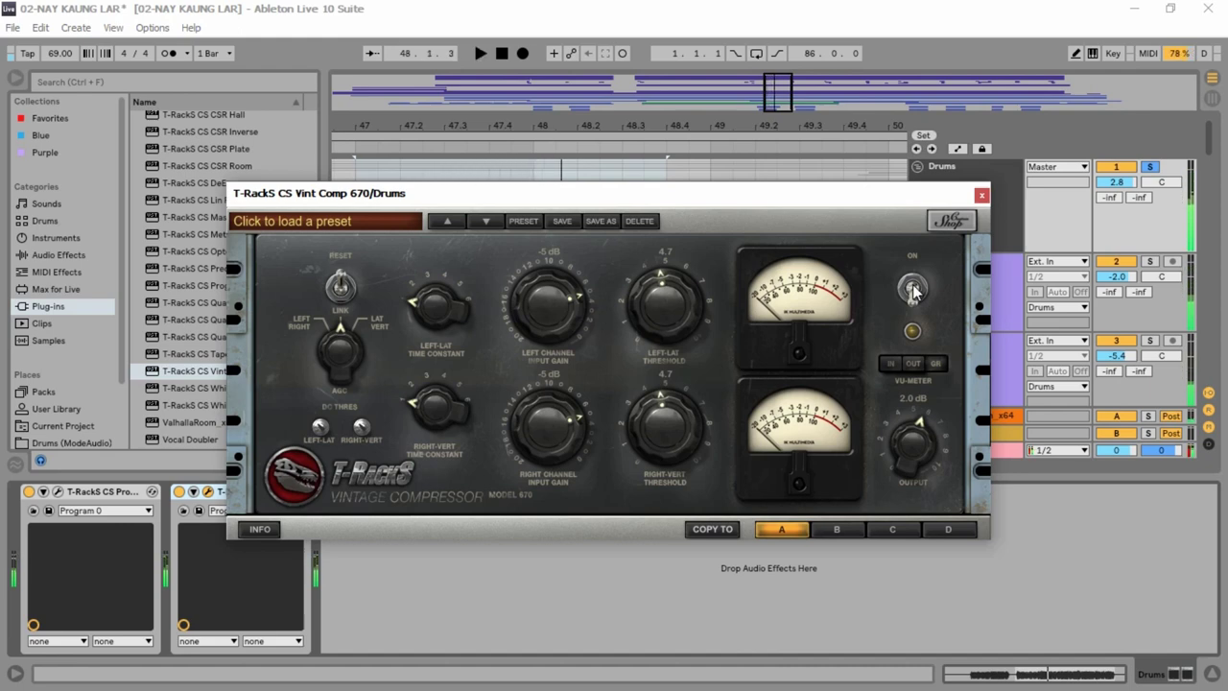
left_click(913, 288)
key("space")
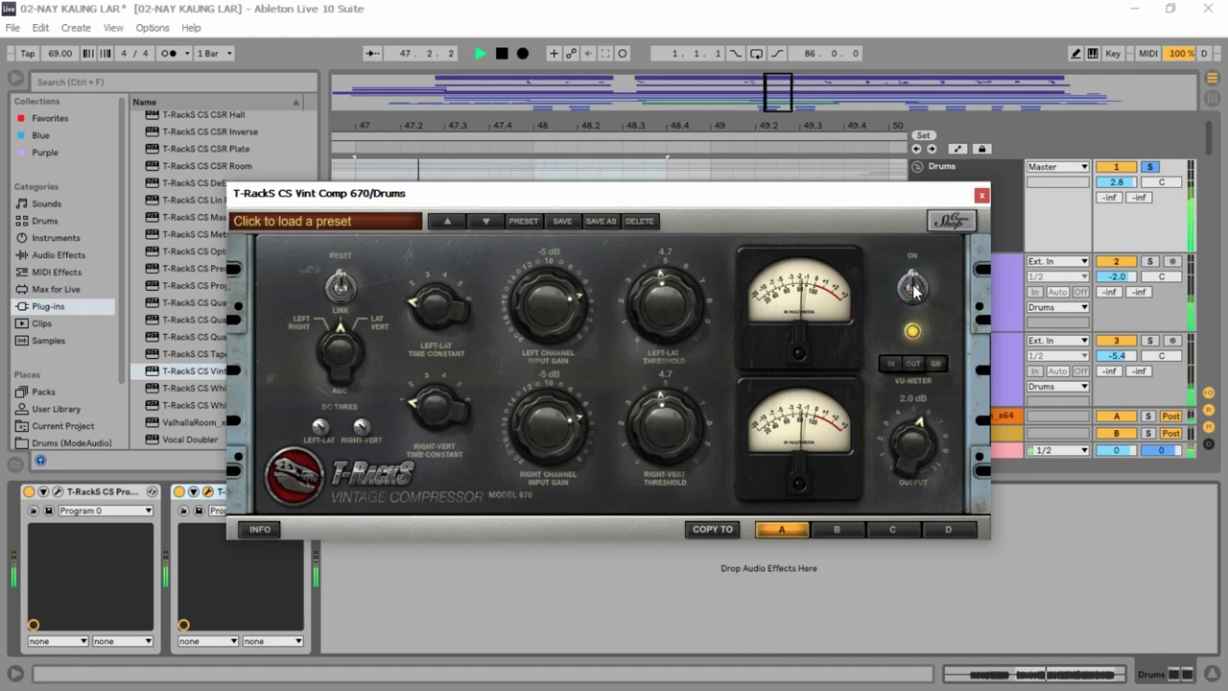
Step: Audition time constant position 6 against position 1 on the drums, keep position 1, and set both thresholds to 4.8
mouse_move(670, 312)
left_mouse_down()
mouse_move(601, 313)
mouse_move(677, 307)
mouse_move(701, 241)
mouse_move(671, 321)
left_mouse_up()
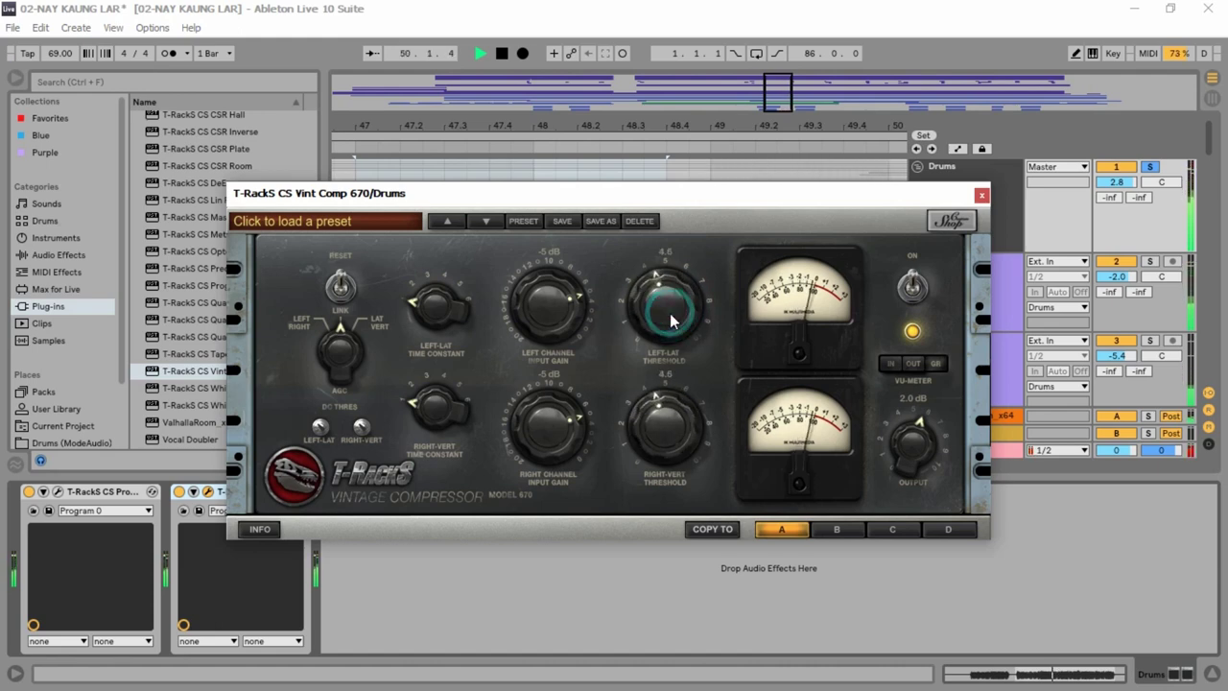
left_click_drag(439, 305, 440, 172)
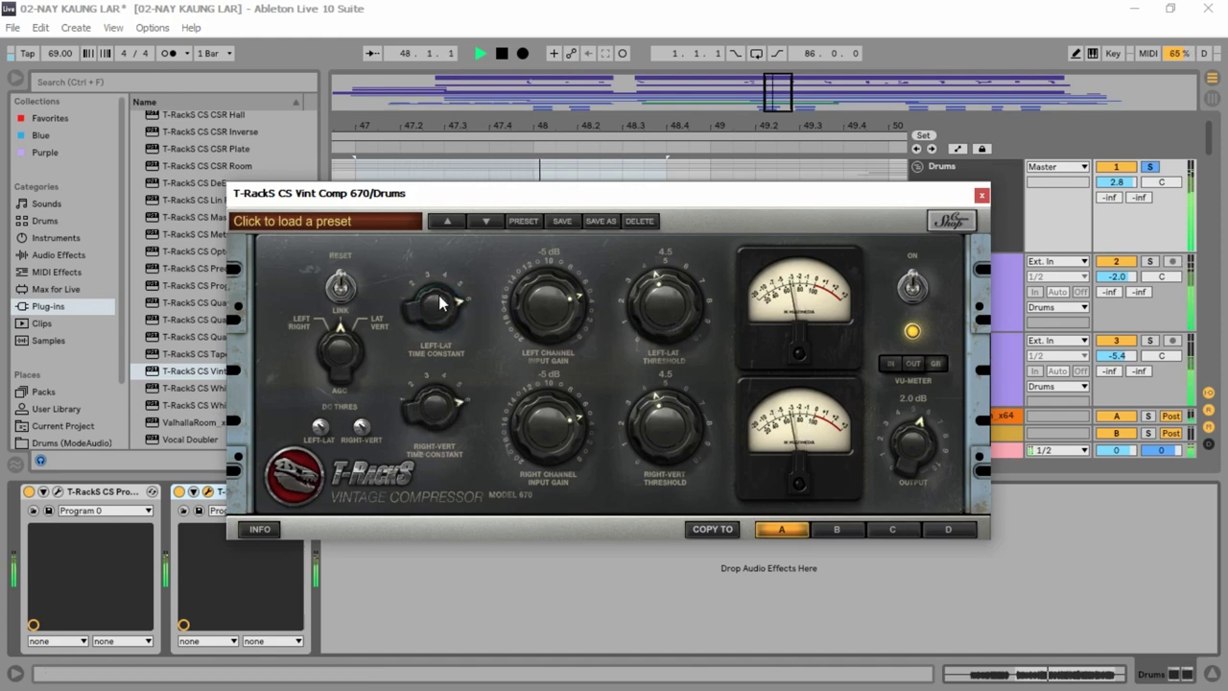
left_click_drag(439, 302, 449, 324)
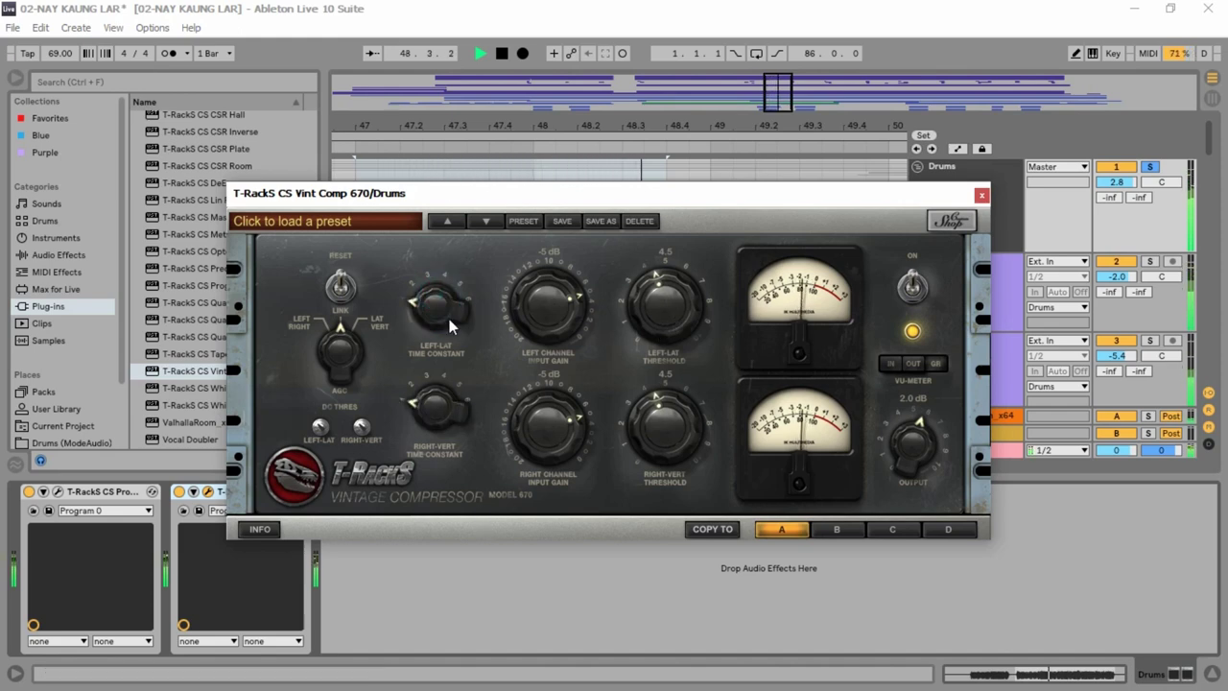
left_click_drag(664, 333, 668, 318)
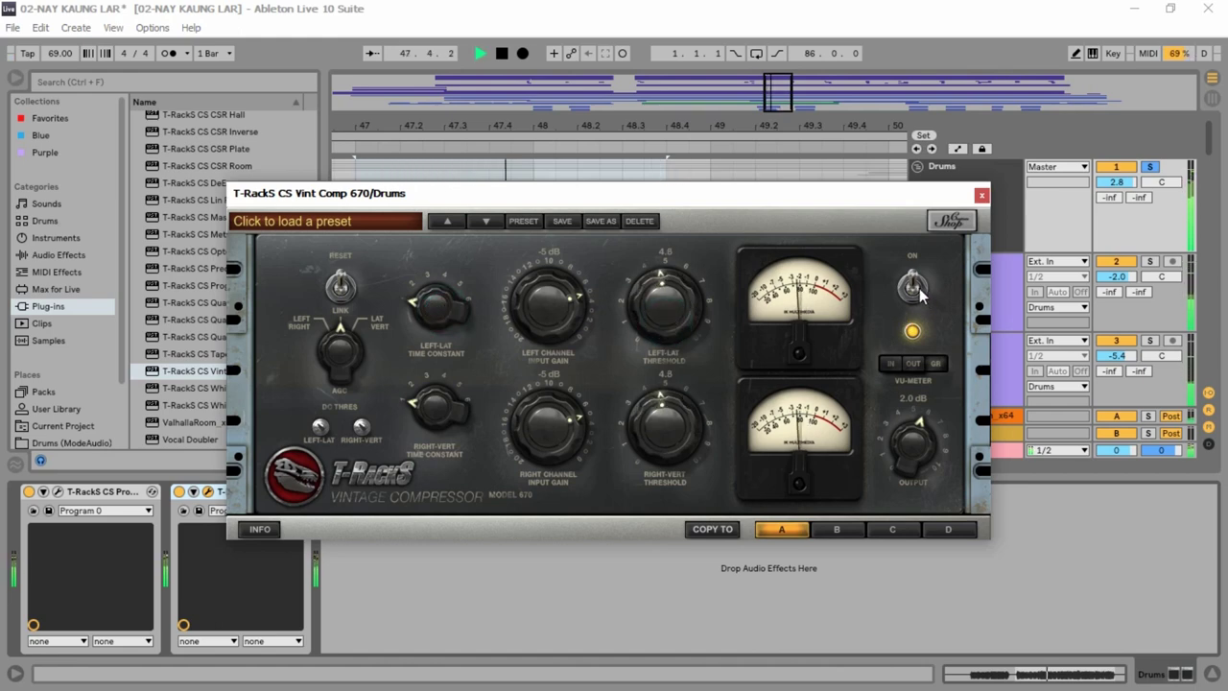
Step: Compare the drum sound during playback with the compressor switched off and on
left_click(916, 290)
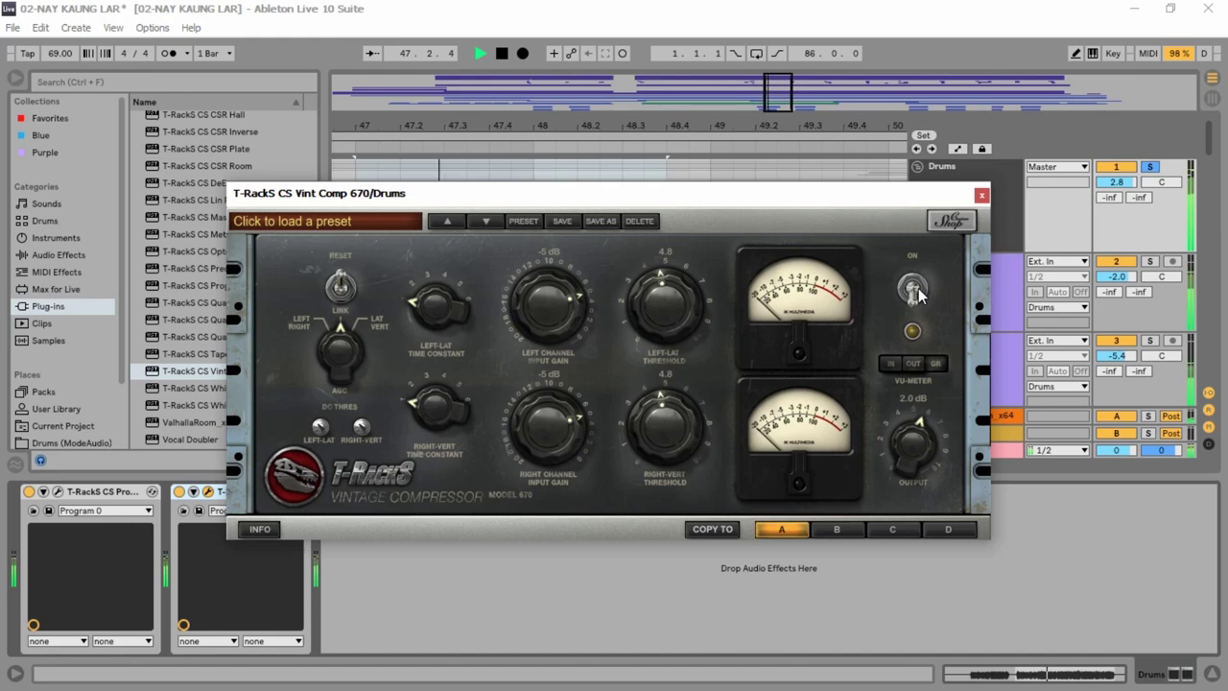
left_click(916, 290)
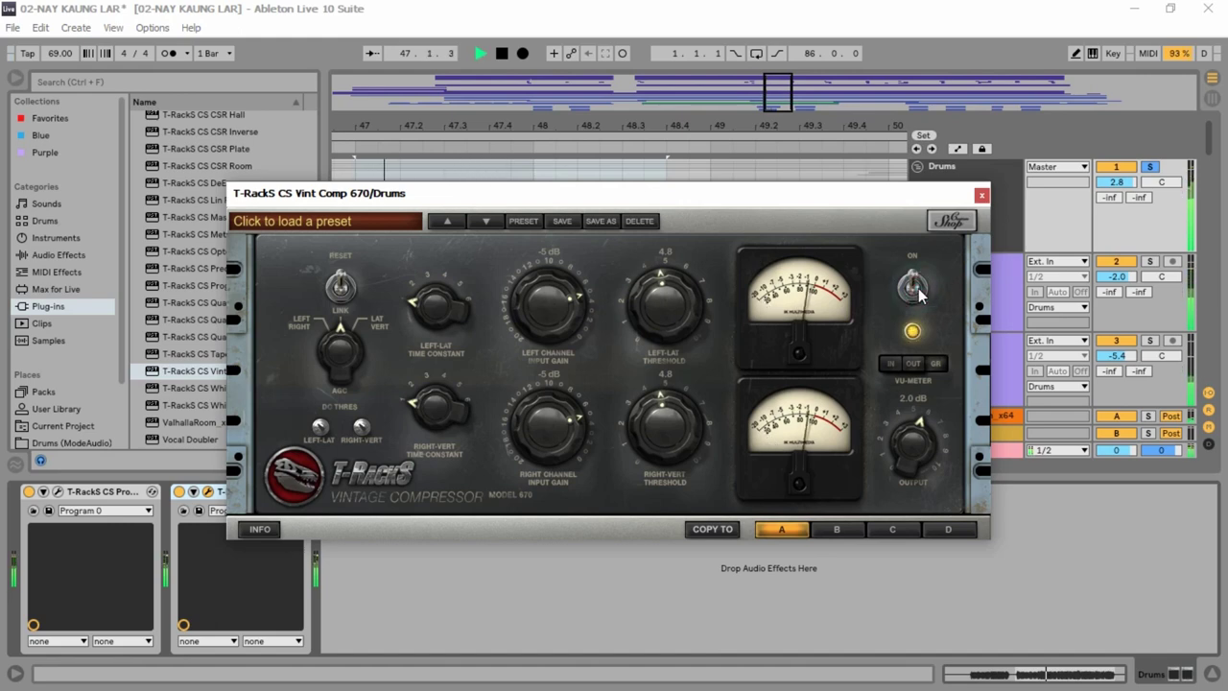
key("space")
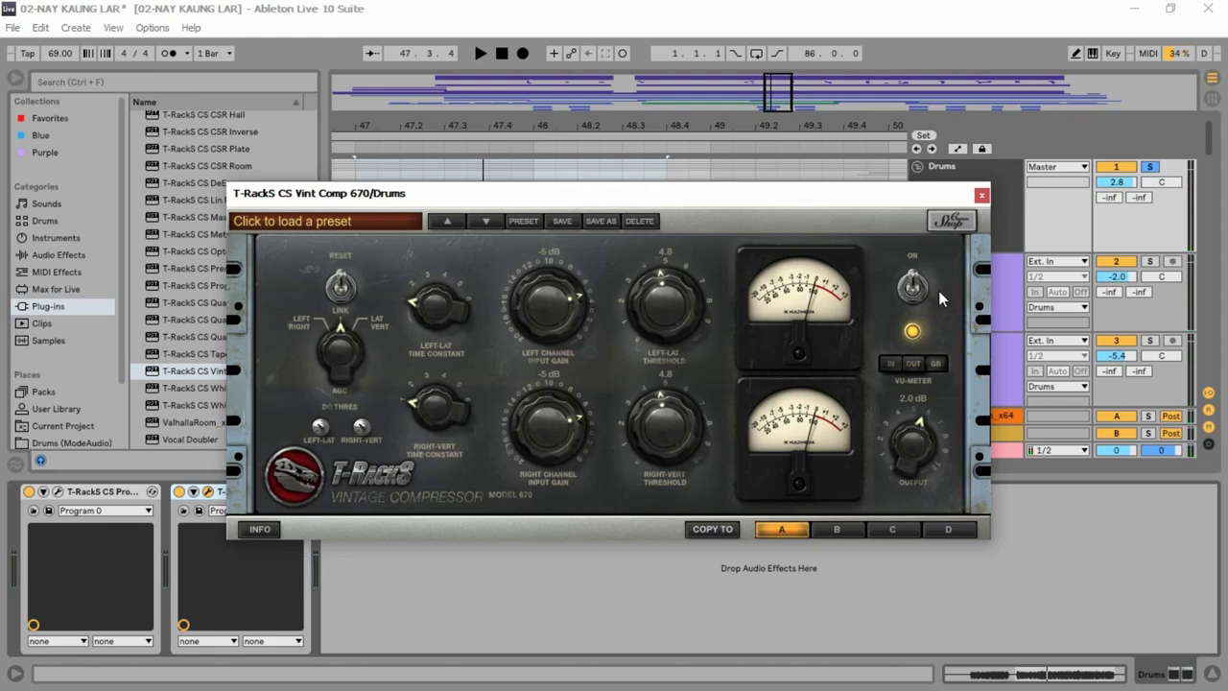
key("space")
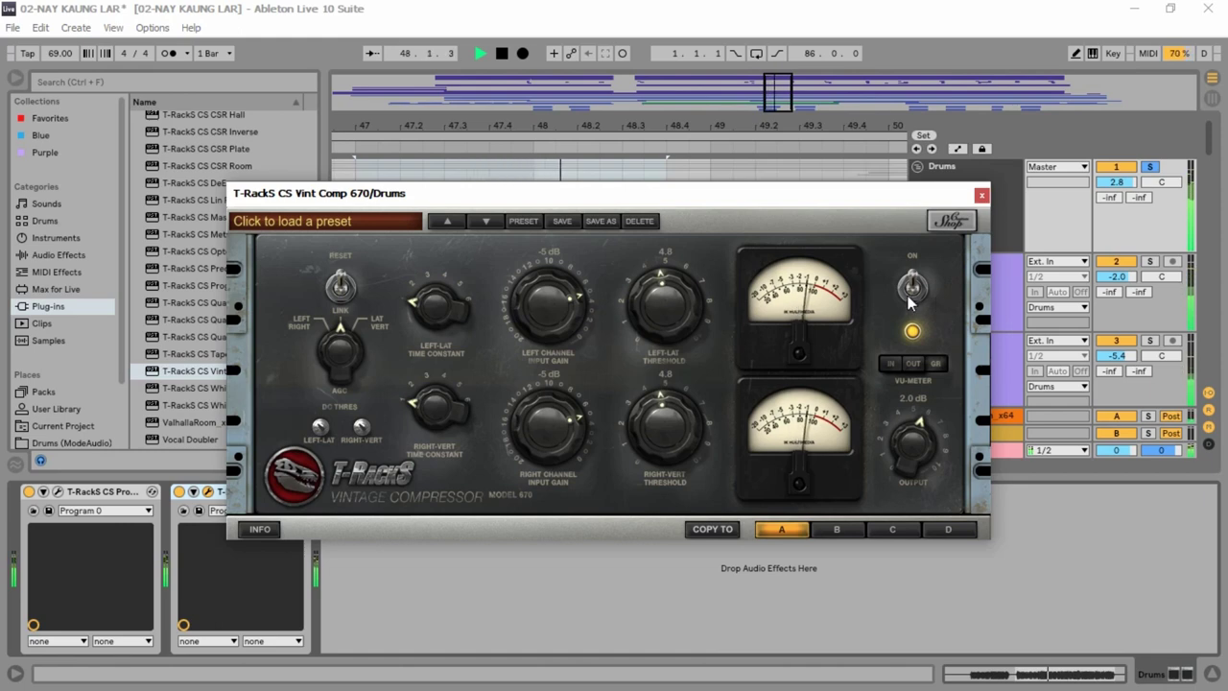
left_click(911, 290)
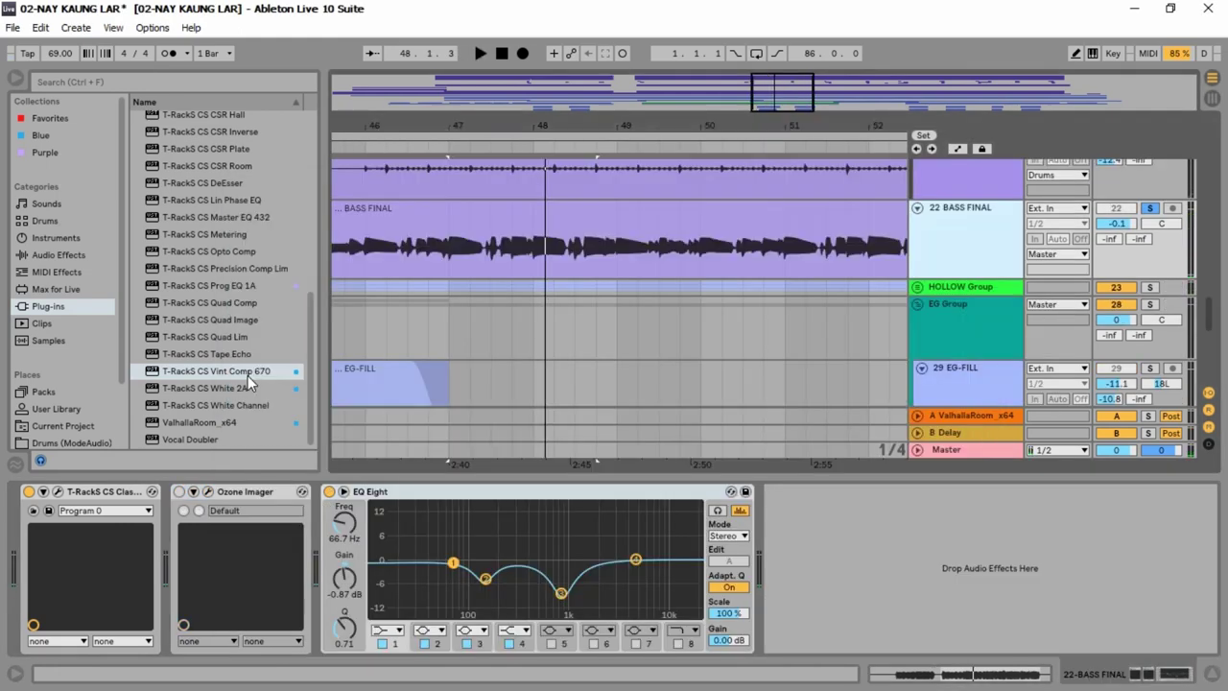
Step: Add T-RackS CS Vint Comp 670 to the 22 BASS FINAL track and set its time constants to position 2
left_click_drag(228, 373, 479, 264)
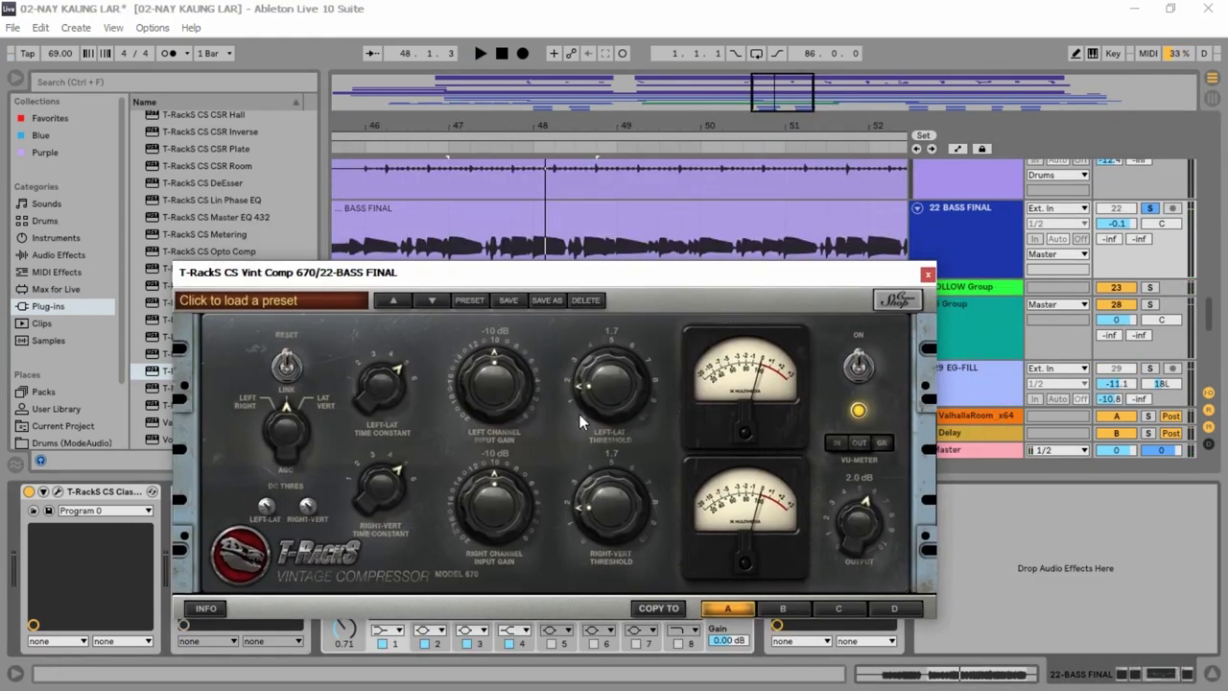
left_click_drag(393, 411, 373, 453)
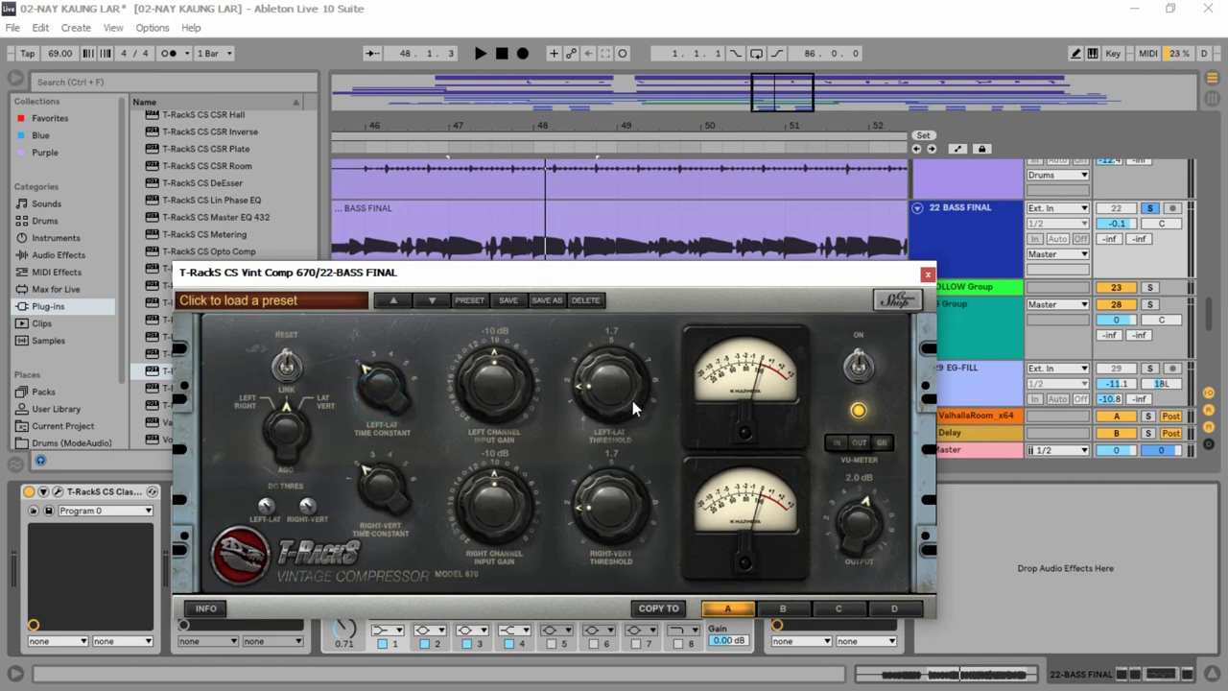
Step: While the bass plays, set the bass compressor's thresholds to 5.4 and both channel input gains to -7 dB
key("space")
left_click_drag(628, 394, 635, 309)
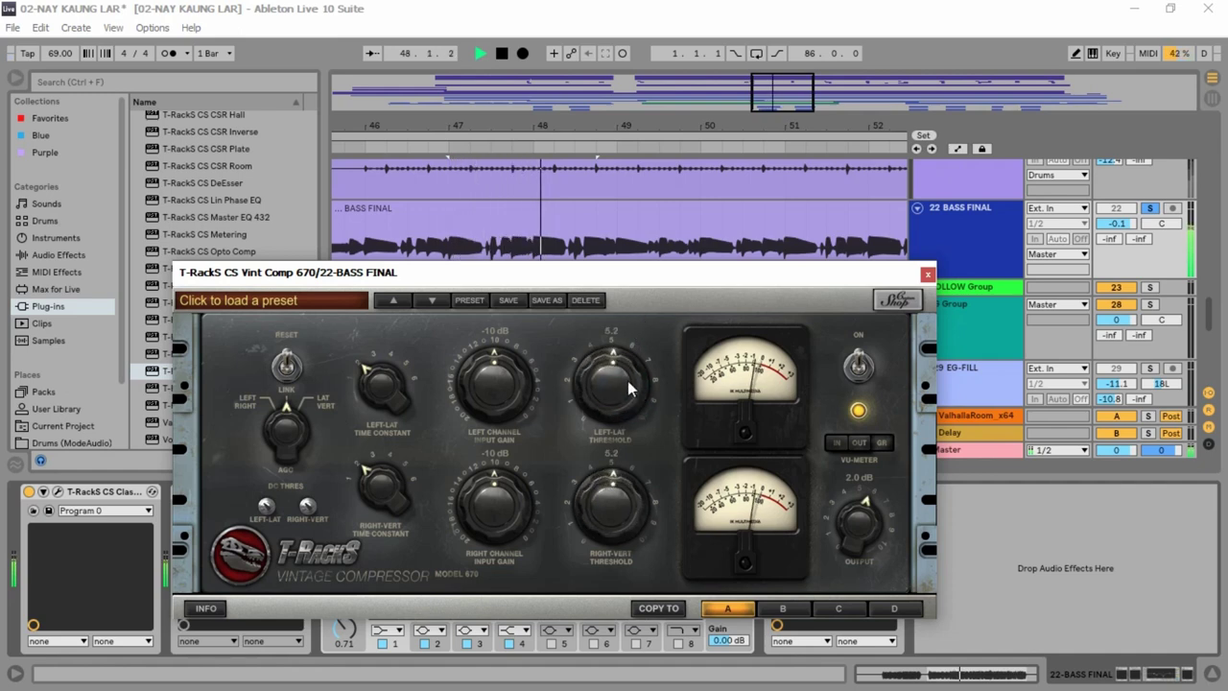
left_click_drag(622, 390, 613, 385)
left_click_drag(505, 387, 508, 351)
left_click_drag(492, 491, 482, 454)
scroll(482, 458, "up", 1)
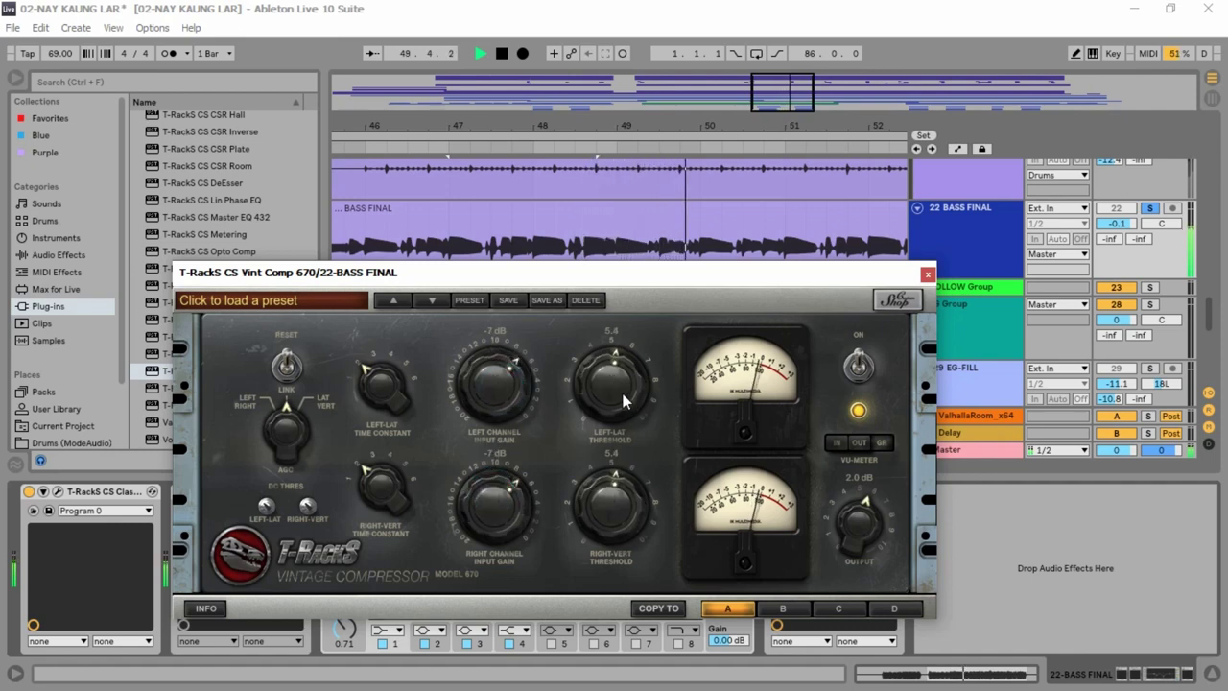
Step: Raise the bass compressor's thresholds to 6.7 and, after trying position 1, set both time constants to position 3
left_click_drag(622, 391, 626, 371)
left_click_drag(382, 384, 383, 510)
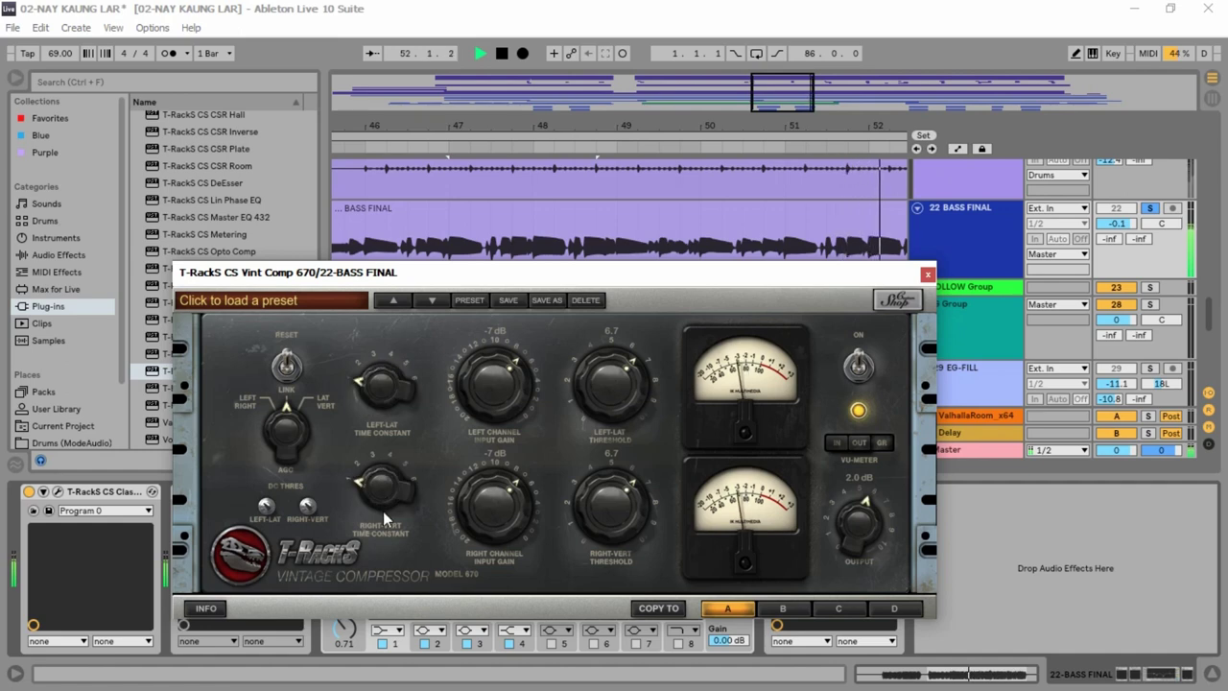
key("space")
left_click_drag(383, 511, 396, 316)
left_click_drag(379, 370, 377, 388)
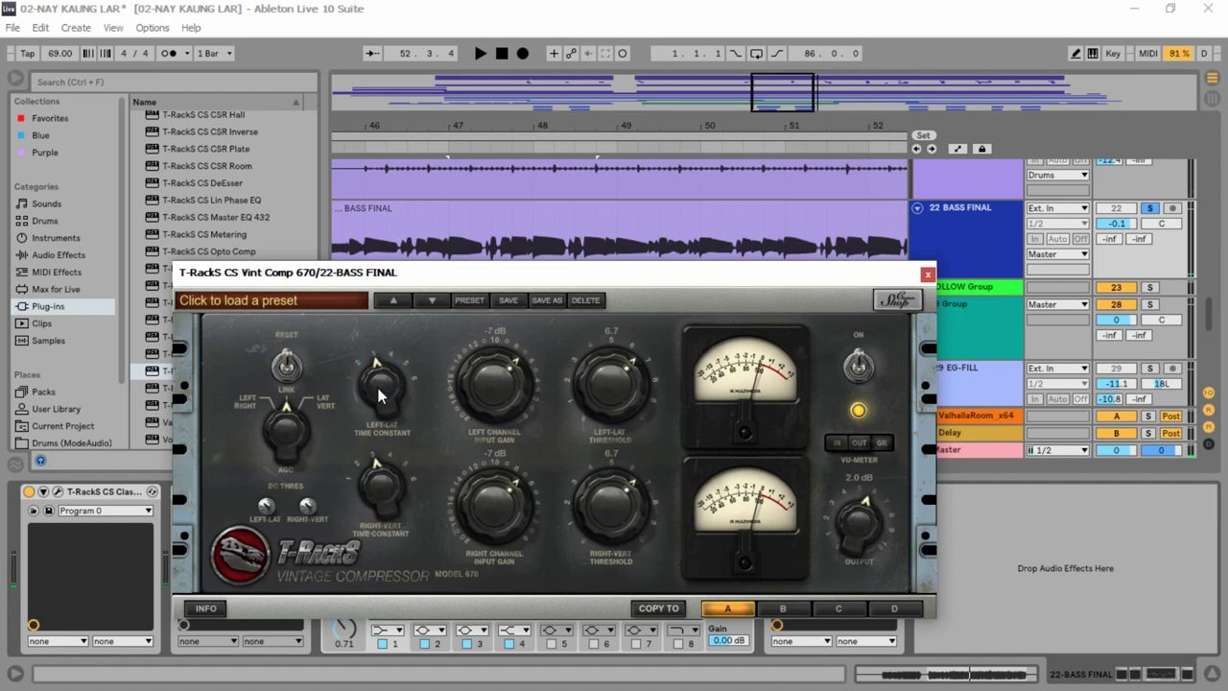
Step: Set the bass compressor's thresholds to 7.4 and both channel input gains to -6 dB
key("space")
mouse_move(619, 382)
left_mouse_down()
mouse_move(627, 364)
mouse_move(625, 381)
left_mouse_up()
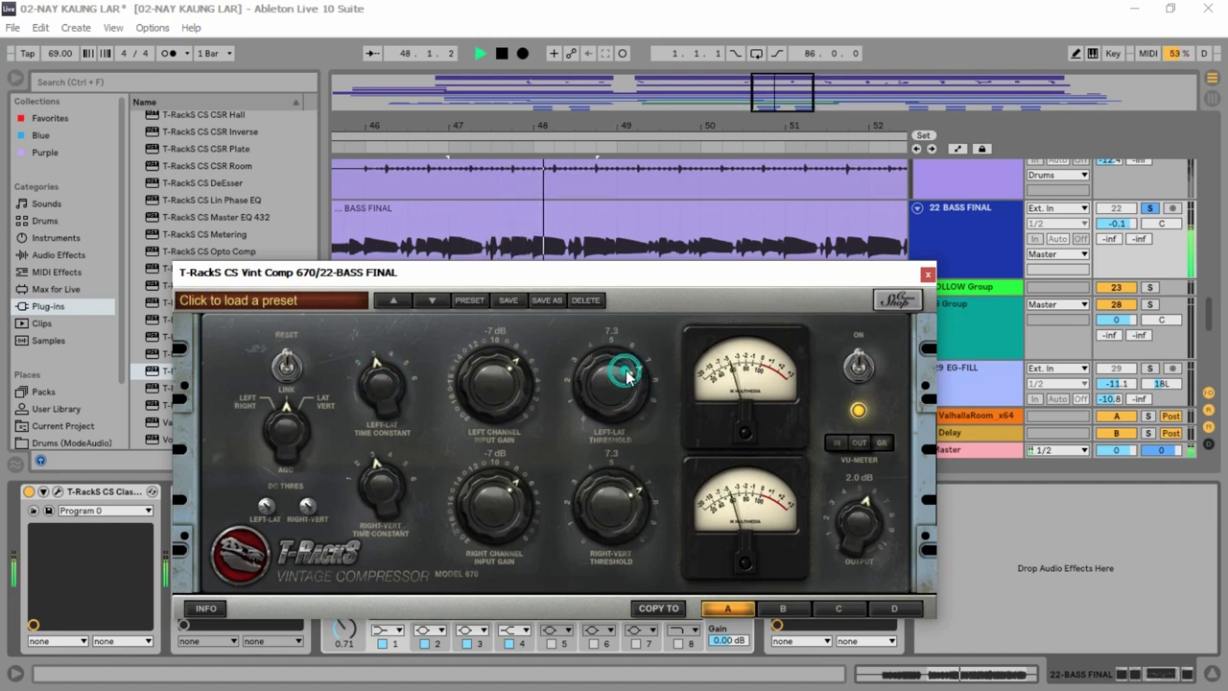
left_click_drag(626, 371, 625, 368)
key("space")
left_click_drag(502, 396, 499, 386)
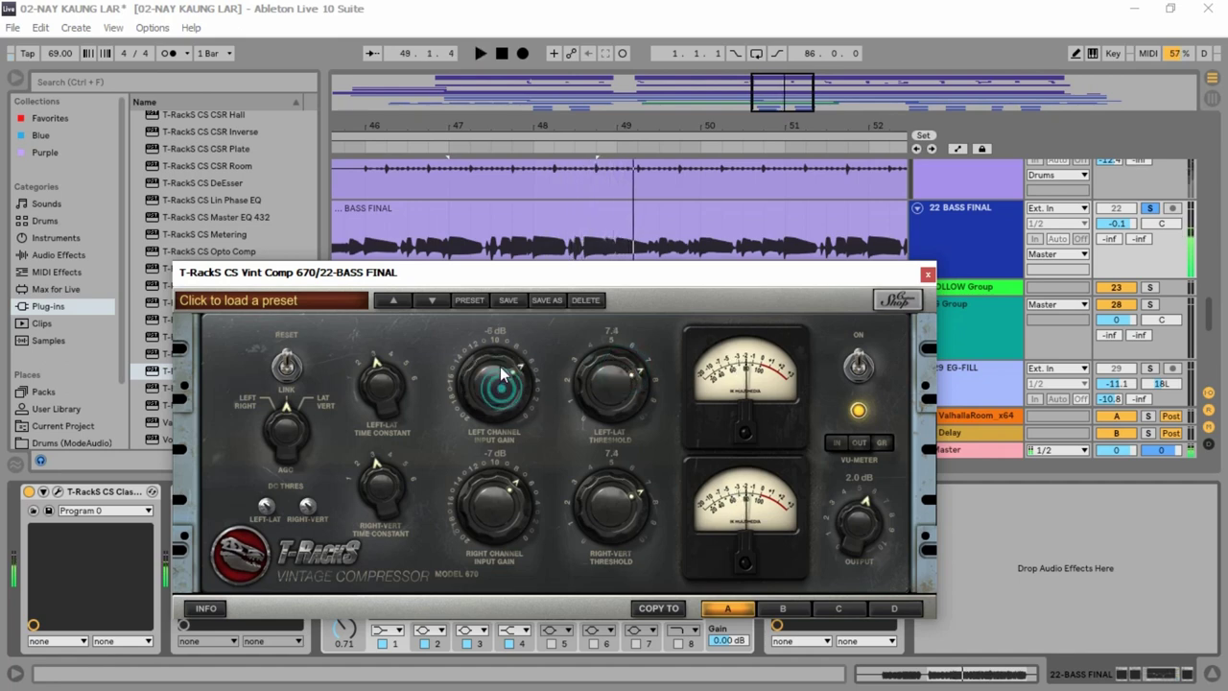
scroll(498, 498, "up", 4)
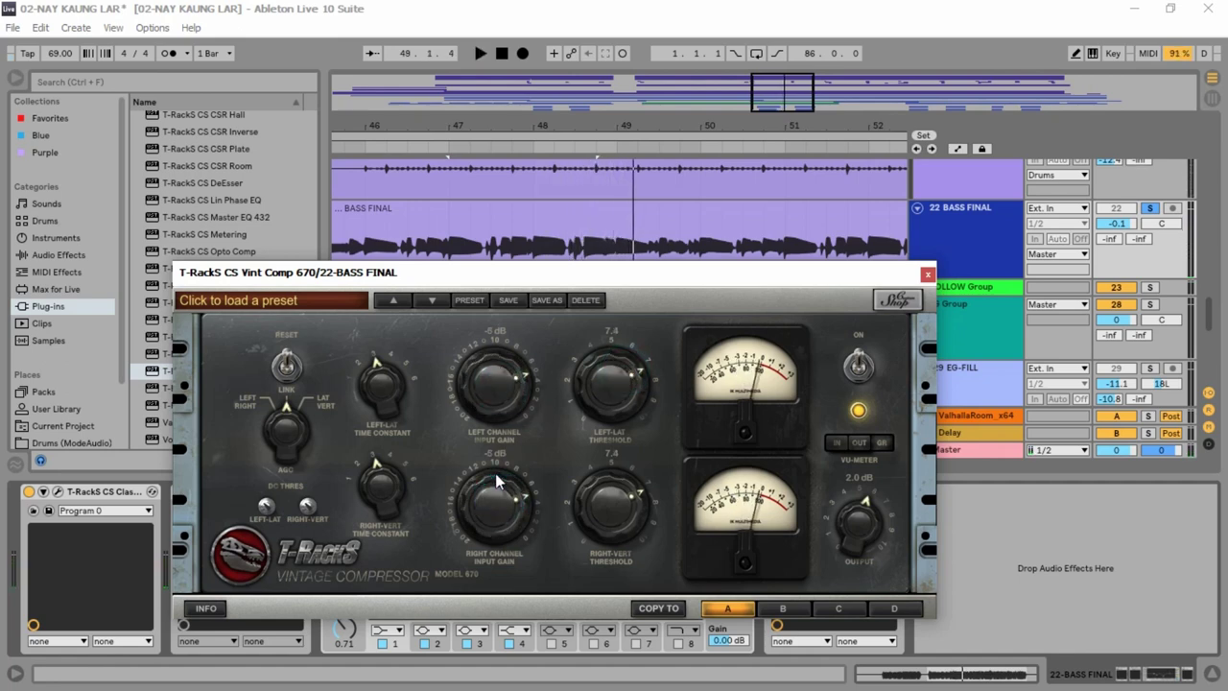
Step: Set the bass compressor's channel input gains to -5 dB and compare the playing bass with the compressor off and on
key("space")
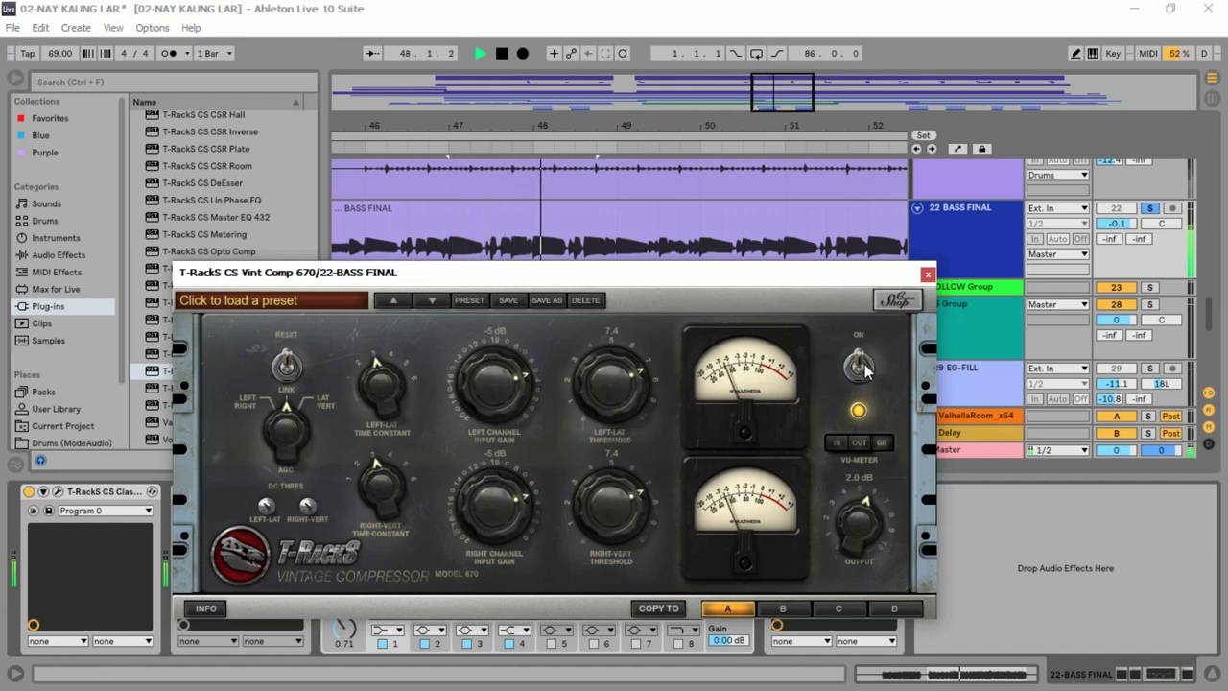
key("space")
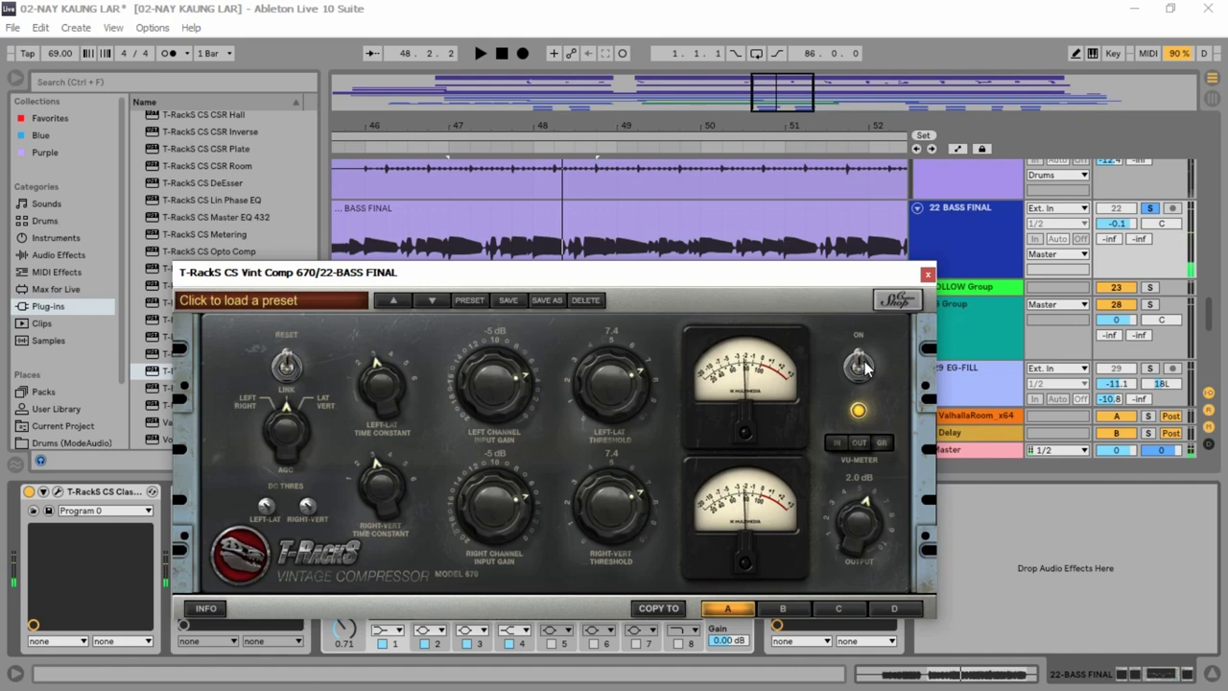
left_click(861, 366)
key("space")
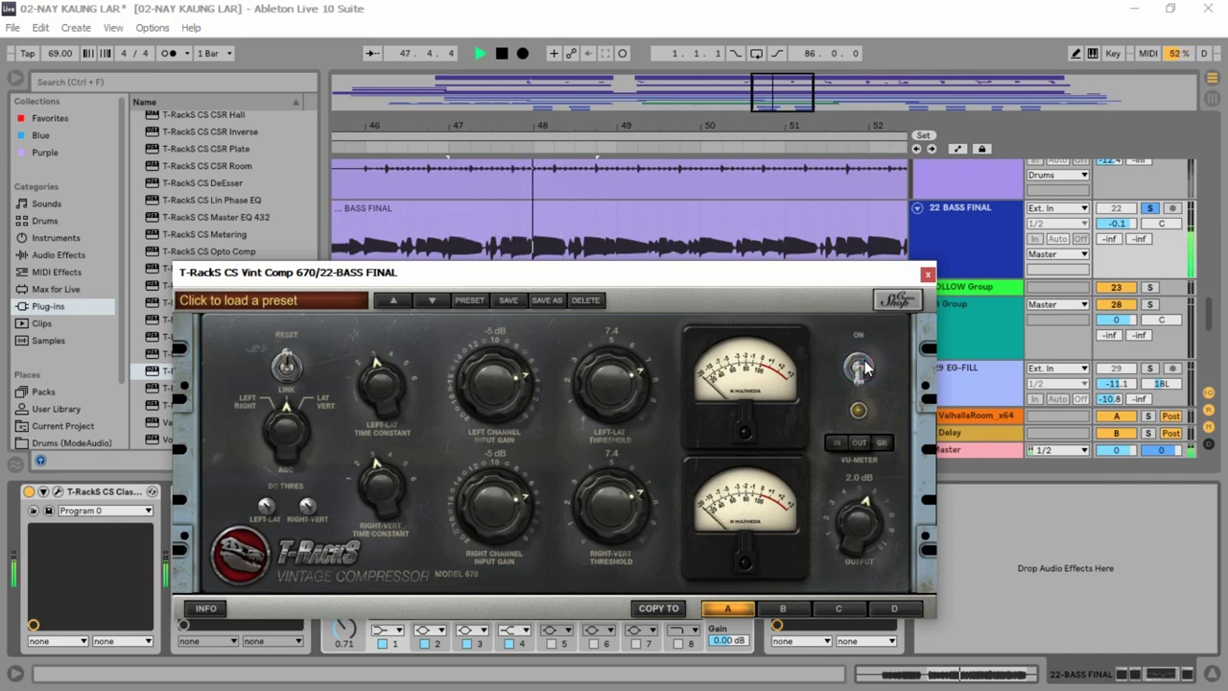
left_click(860, 365)
key("space")
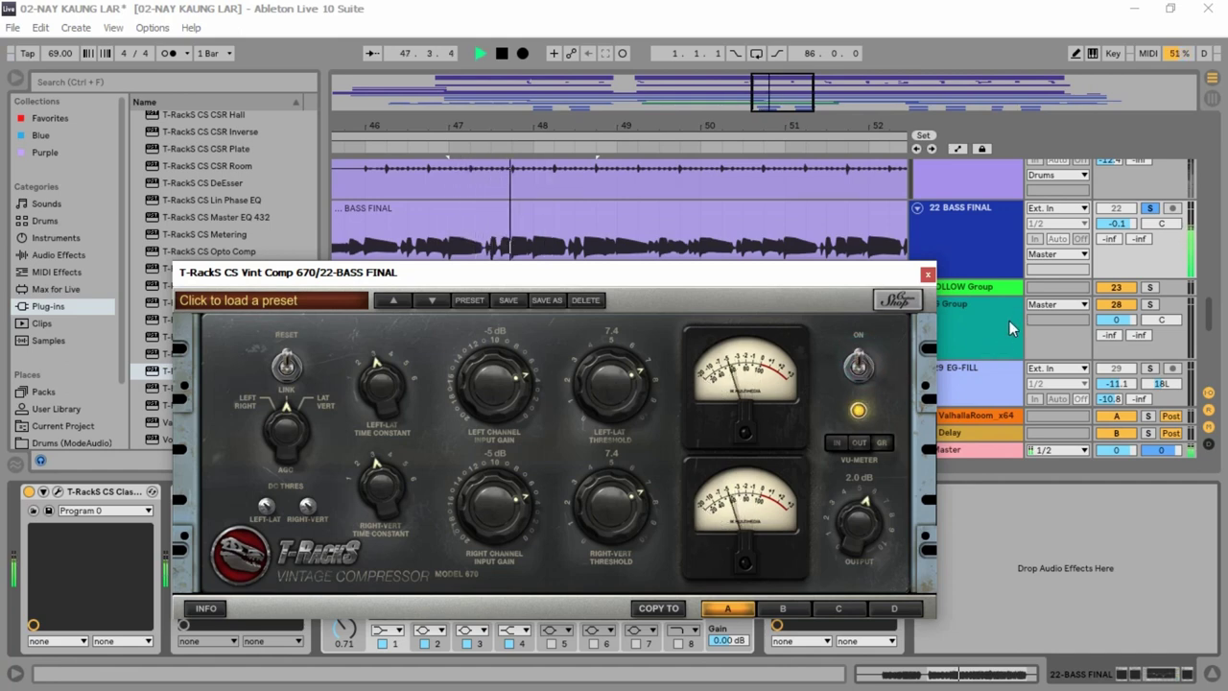
Step: Move the bass compressor's window slightly aside and play the bass with the compressor bypassed and re-engaged
key("space")
left_click_drag(574, 279, 597, 272)
key("space")
left_click(883, 362)
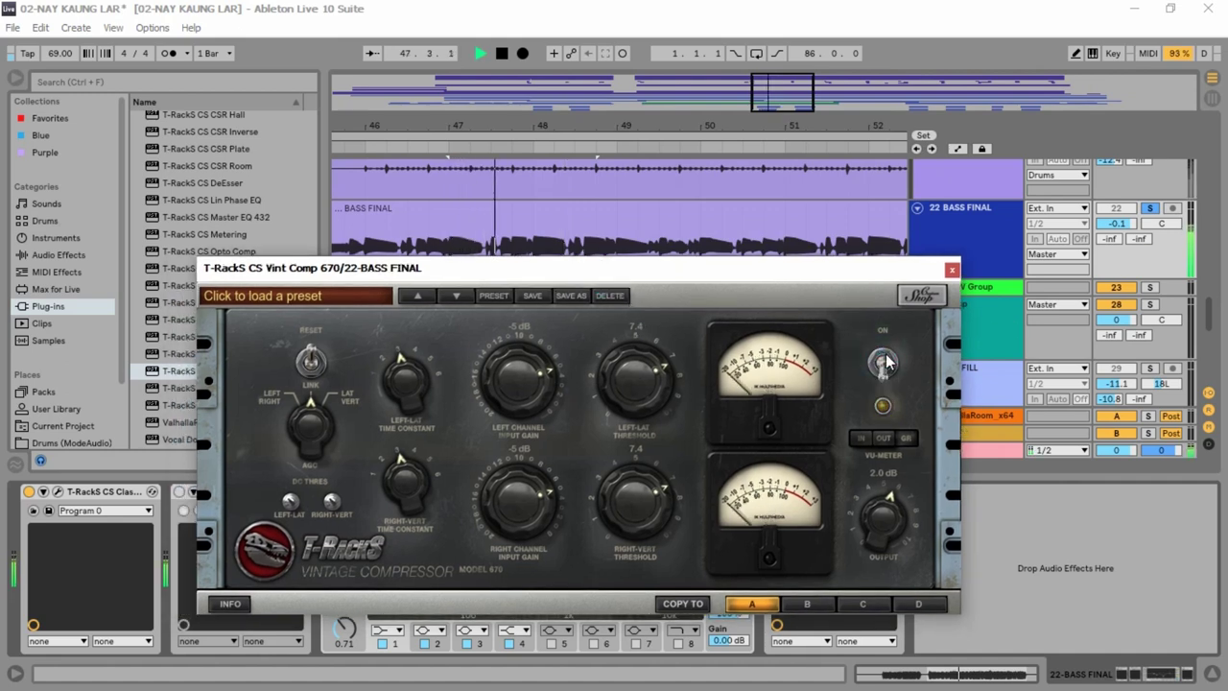
left_click(883, 361)
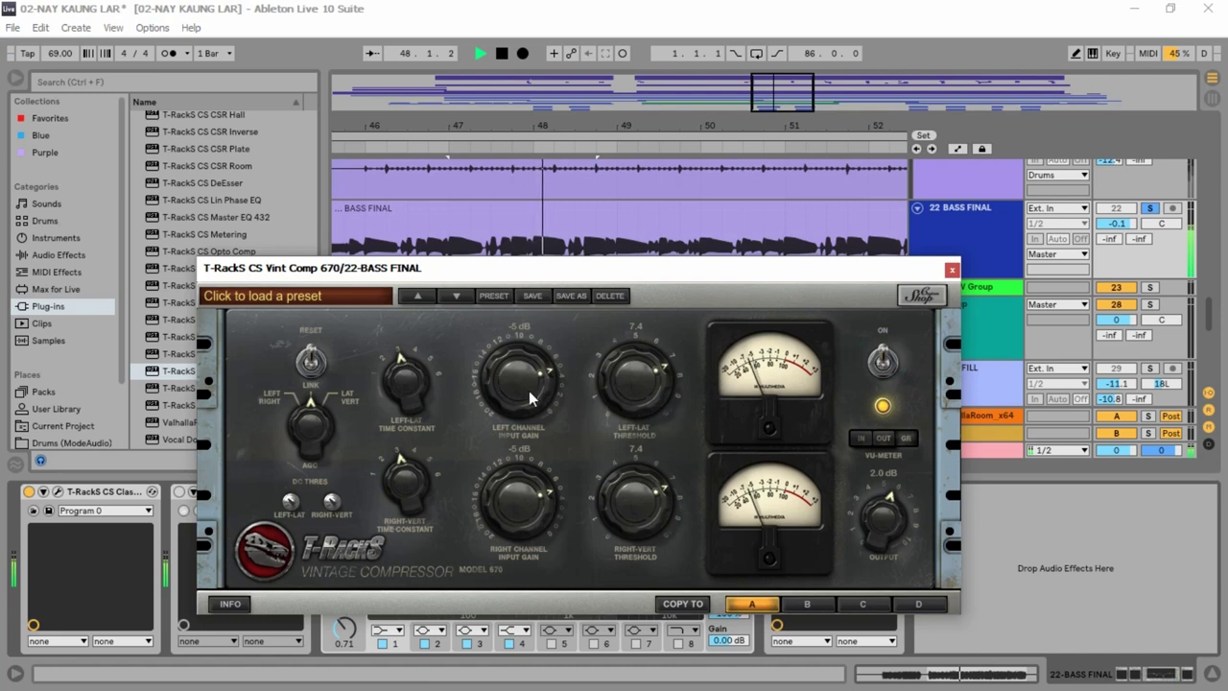
Step: Set the bass compressor's left and right channel input gains to -4 dB and its output to 2.9 dB
left_click_drag(527, 371, 529, 385)
left_click_drag(535, 493, 531, 490)
left_click_drag(883, 519, 882, 509)
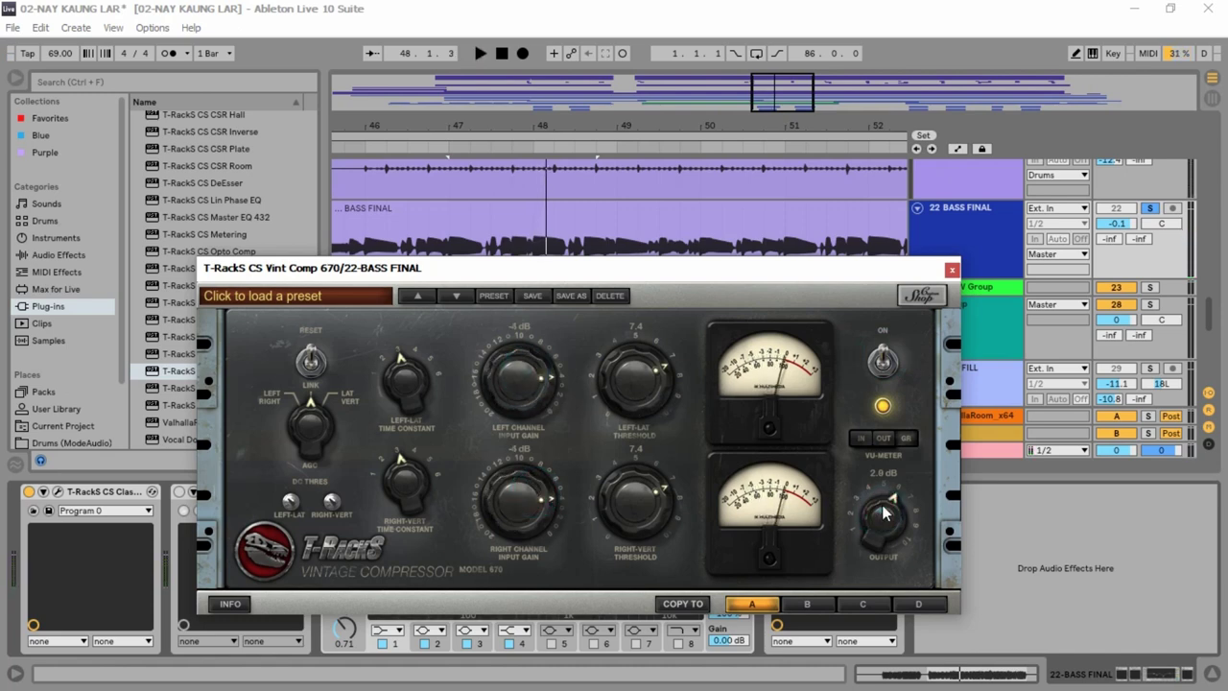
Step: Play the bass and compare the new gain settings with the compressor switched off and back on
key("space")
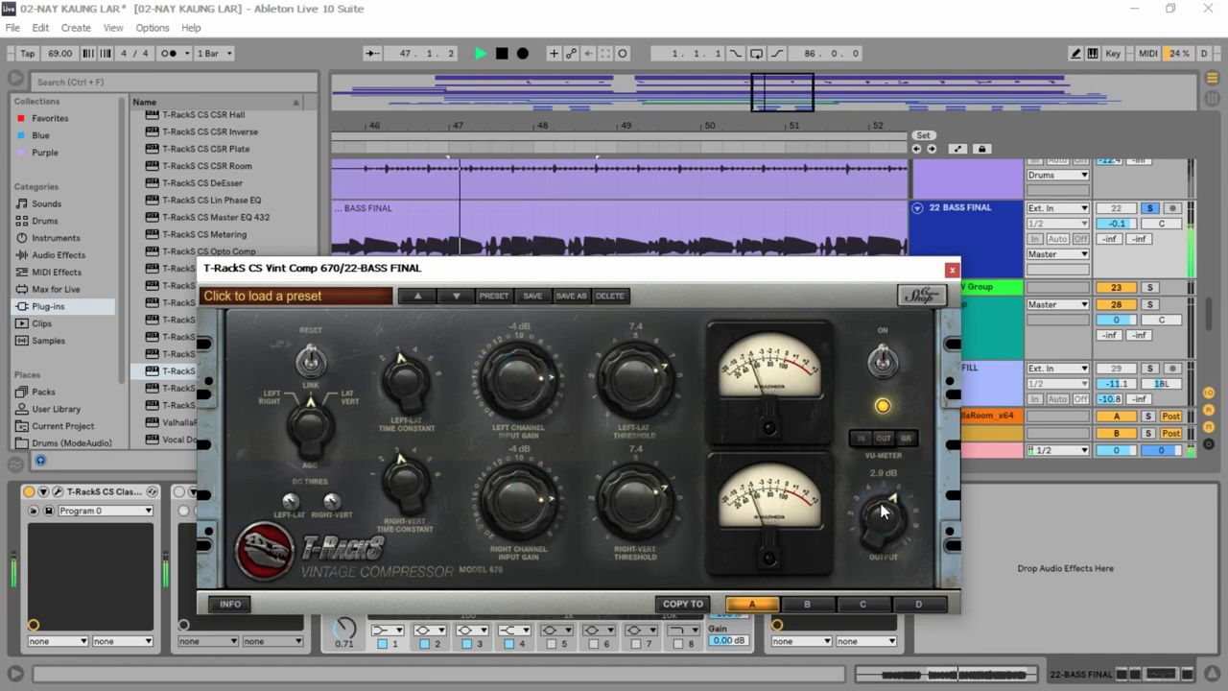
left_click(883, 363)
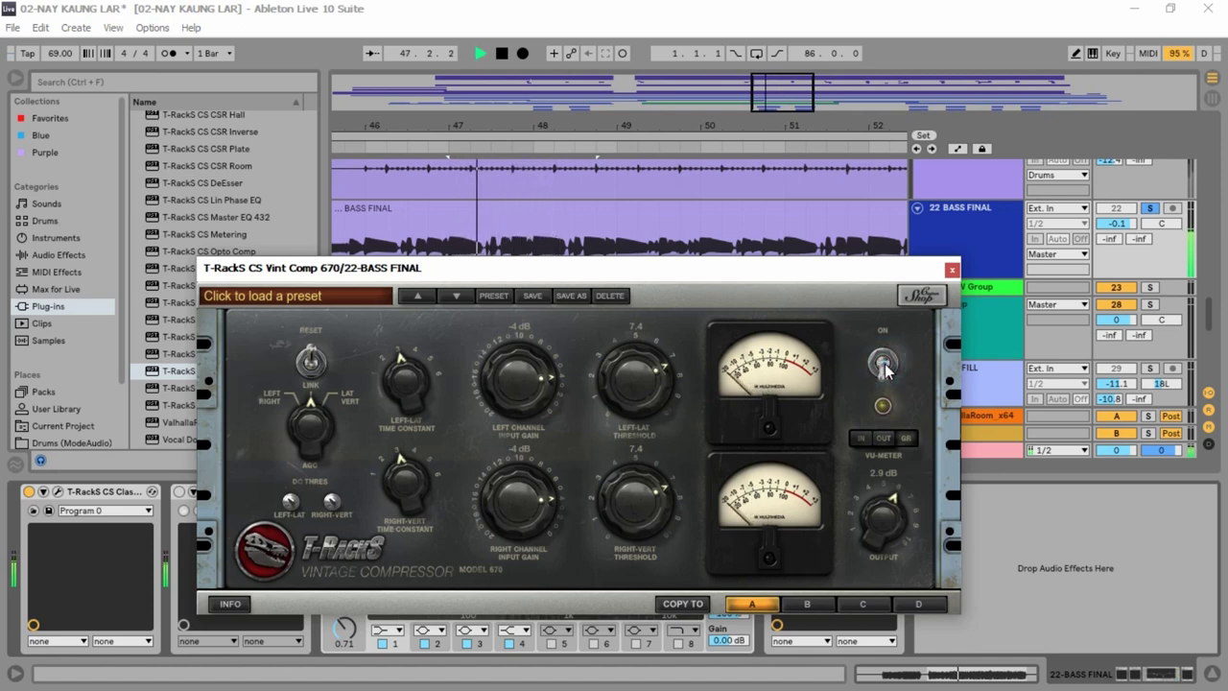
left_click(883, 364)
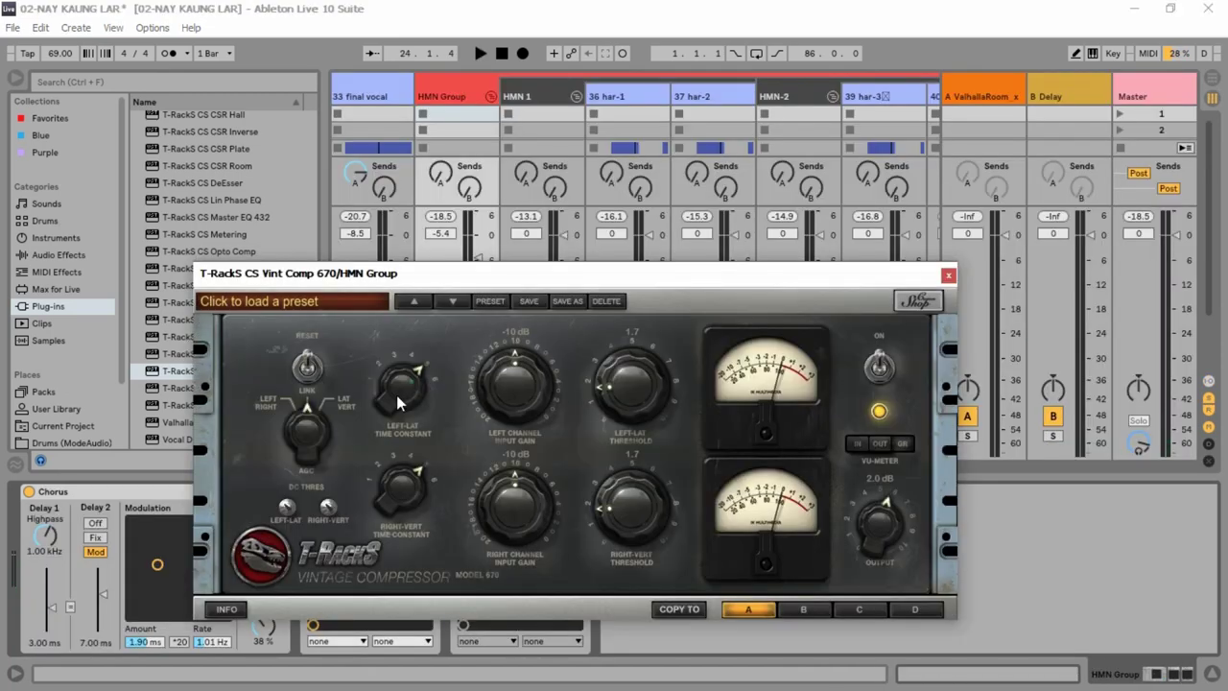
Step: Add T-RackS CS Vint Comp 670 to the end of the HMN Group's effects chain and set both time constants to position 3
left_click_drag(396, 395, 396, 442)
left_click_drag(403, 391, 406, 380)
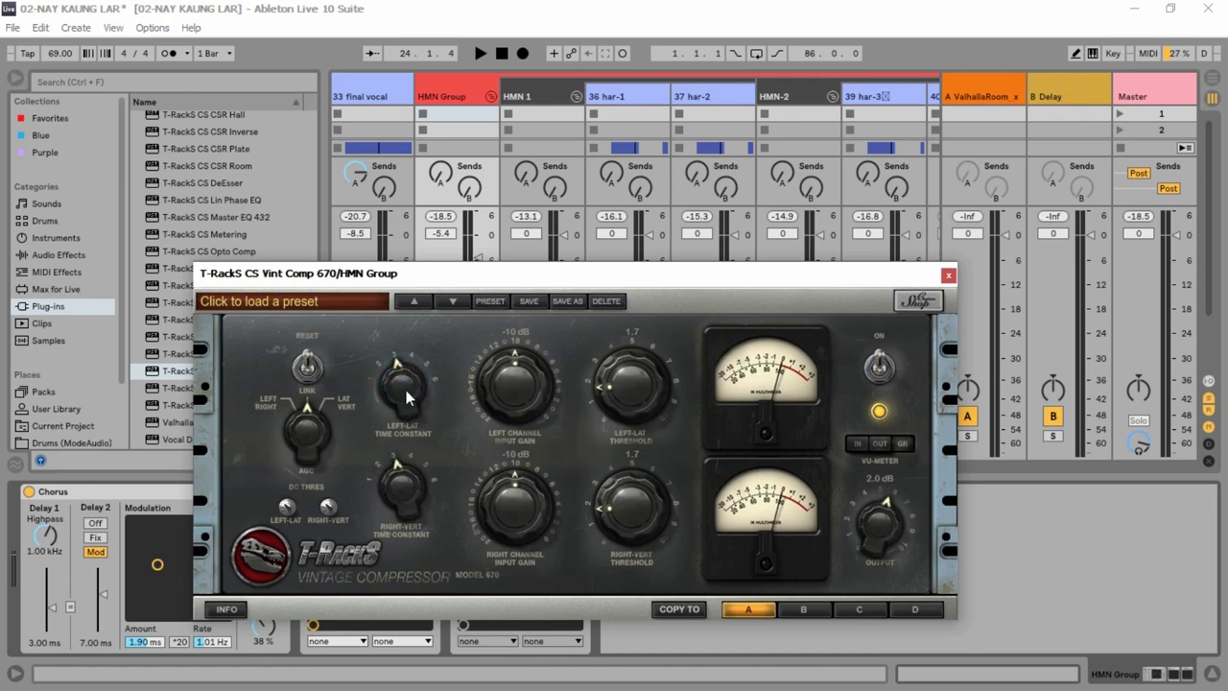
Step: While the harmonies play, set the HMN Group compressor's thresholds to 8.0 and both channel input gains to -5 dB
key("space")
left_click_drag(605, 378, 650, 397)
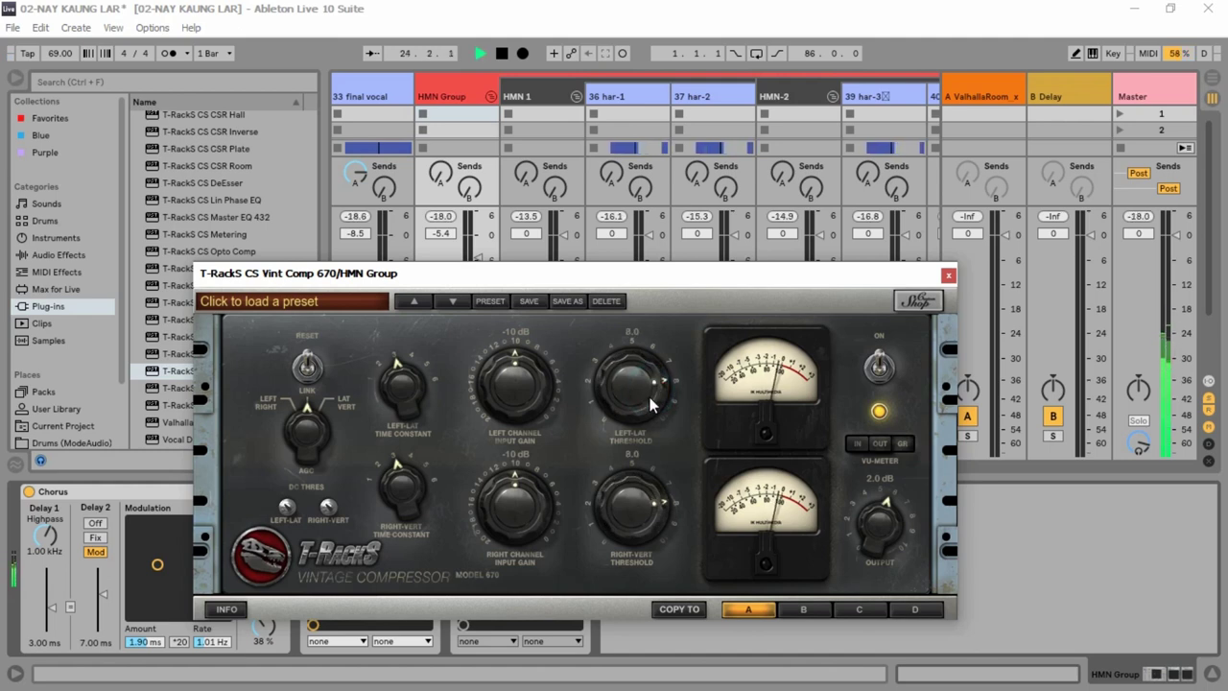
key("space")
key("space")
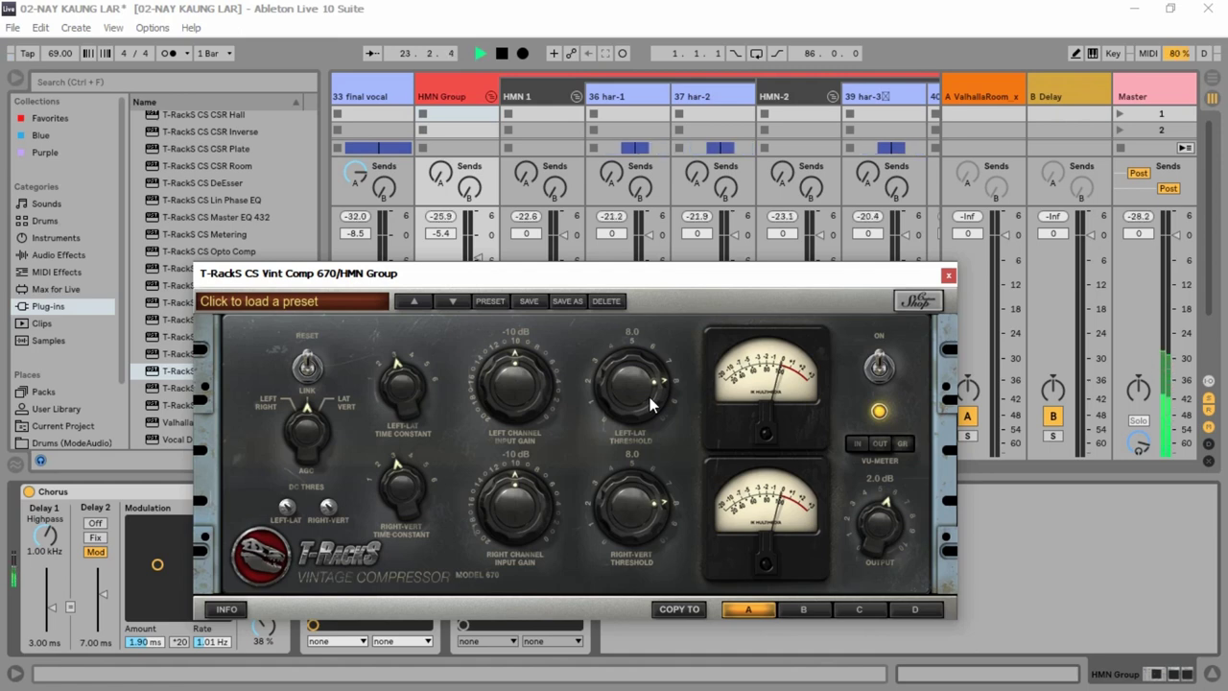
left_click_drag(531, 403, 531, 367)
left_click_drag(526, 512, 517, 433)
key("space")
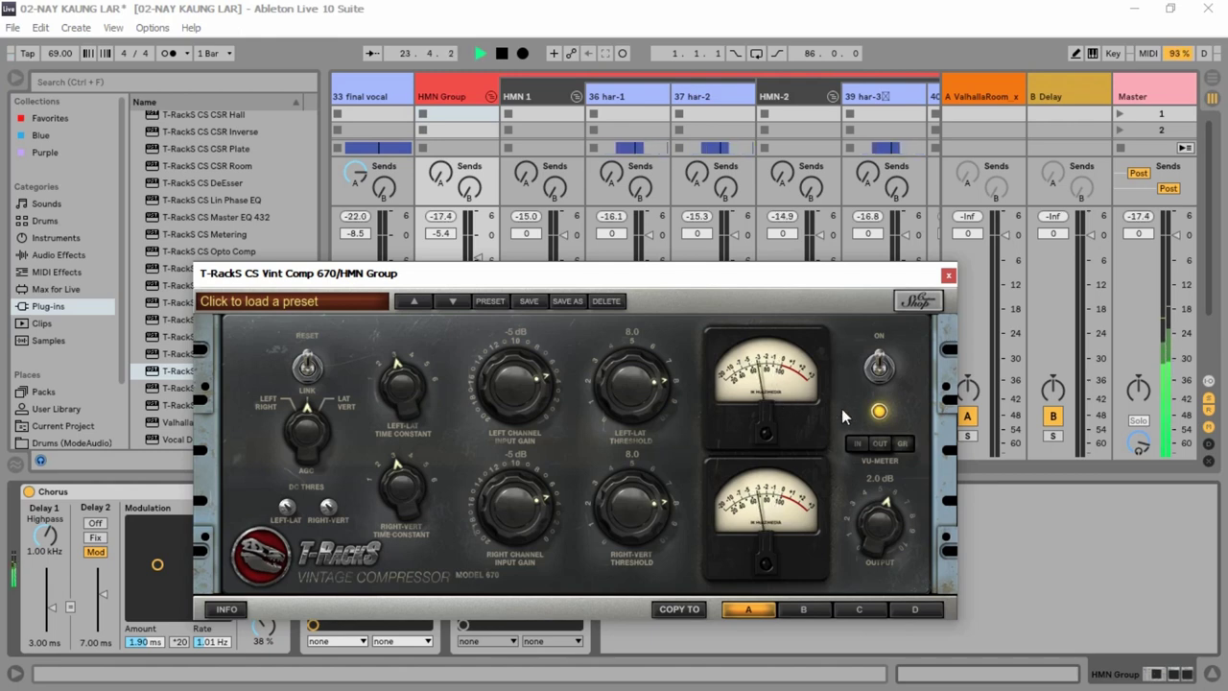
Step: Compare the HMN Group harmonies with the compressor bypassed and engaged during playback, leaving it switched on
key("space")
left_click(881, 367)
key("space")
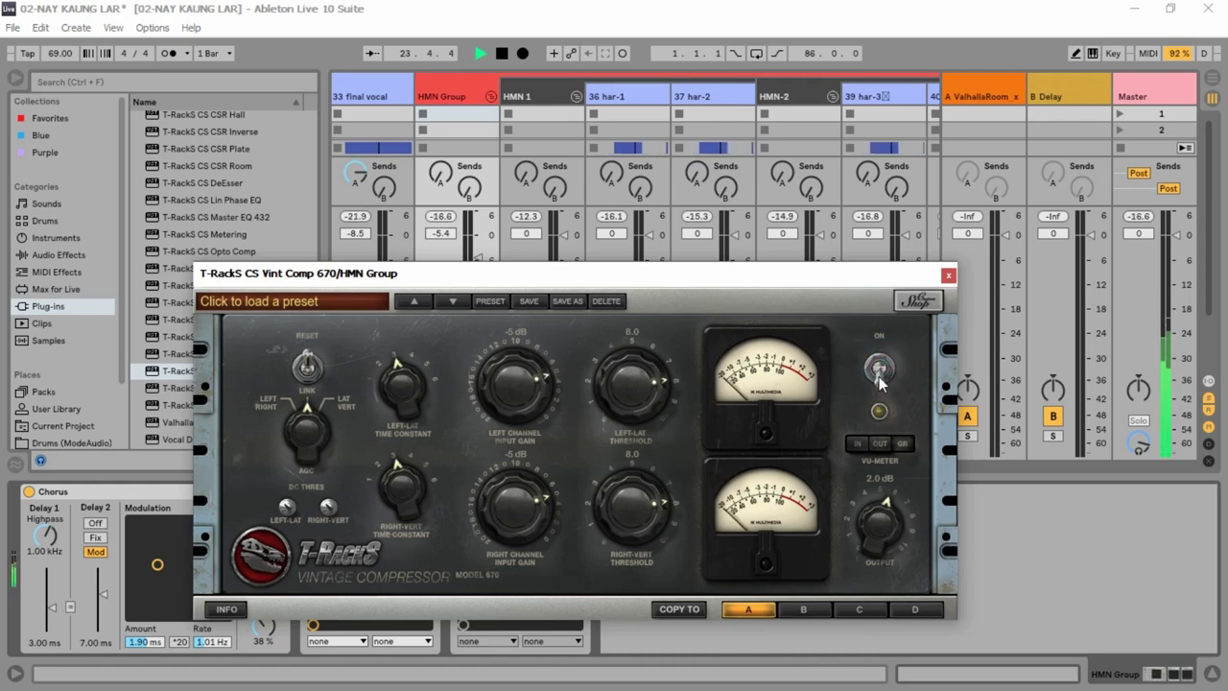
left_click(881, 369)
key("space")
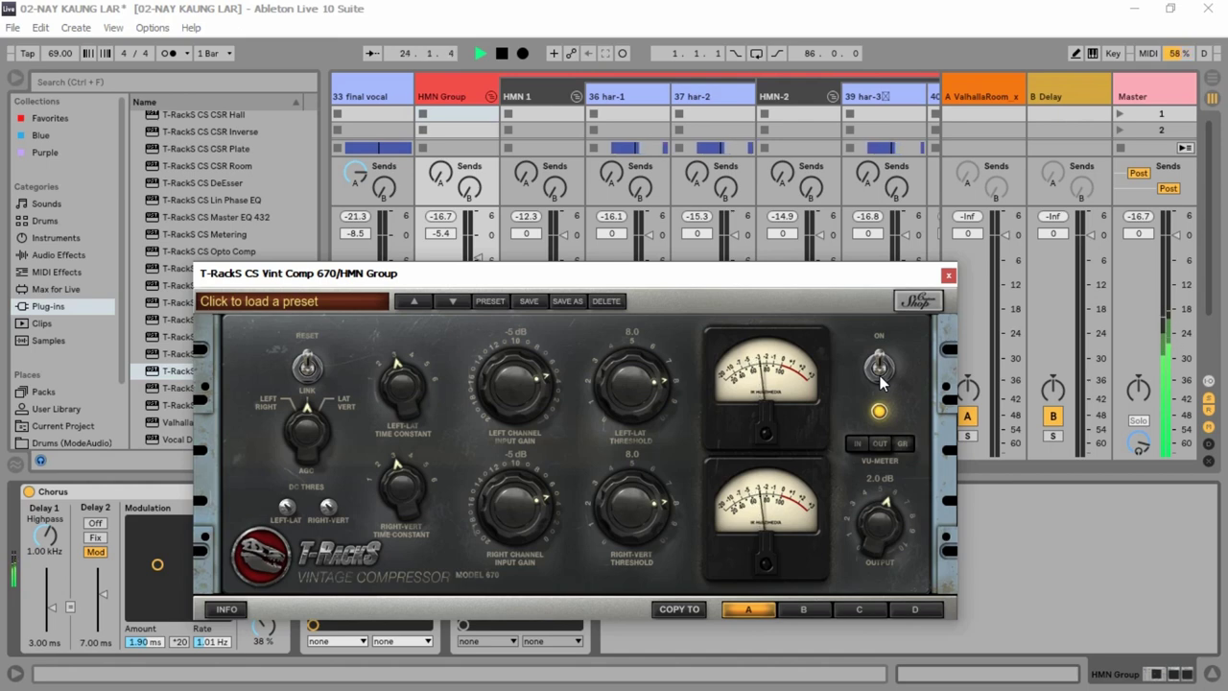
key("space")
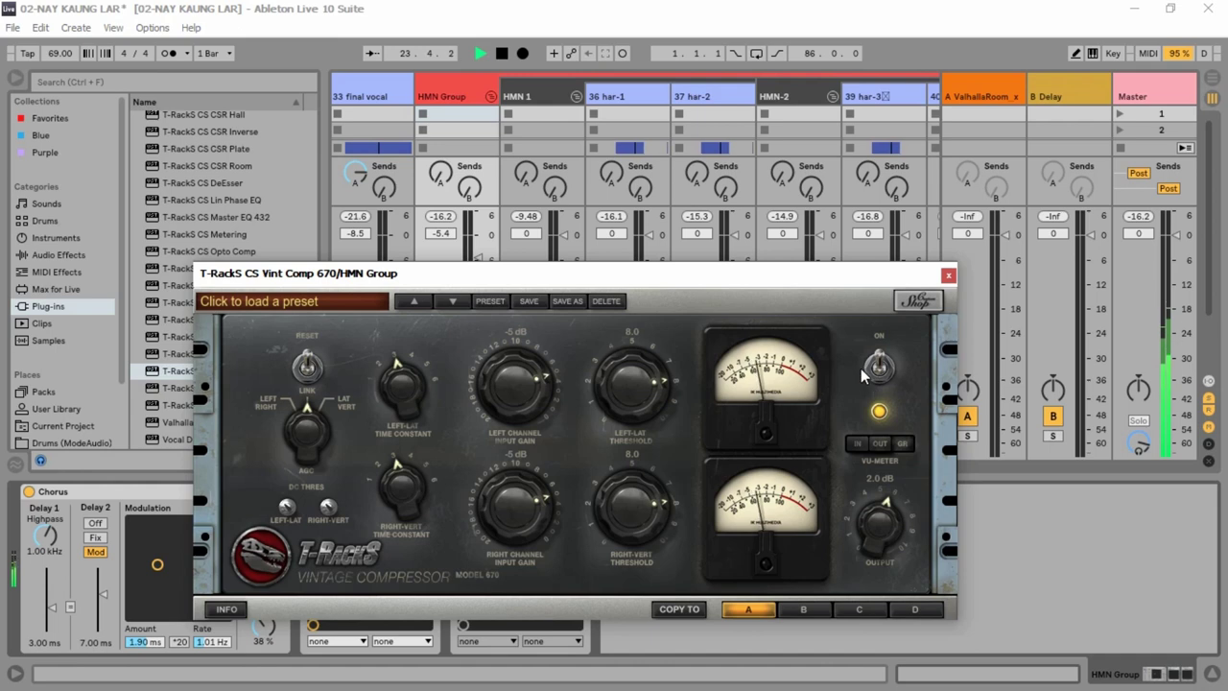
left_click(881, 367)
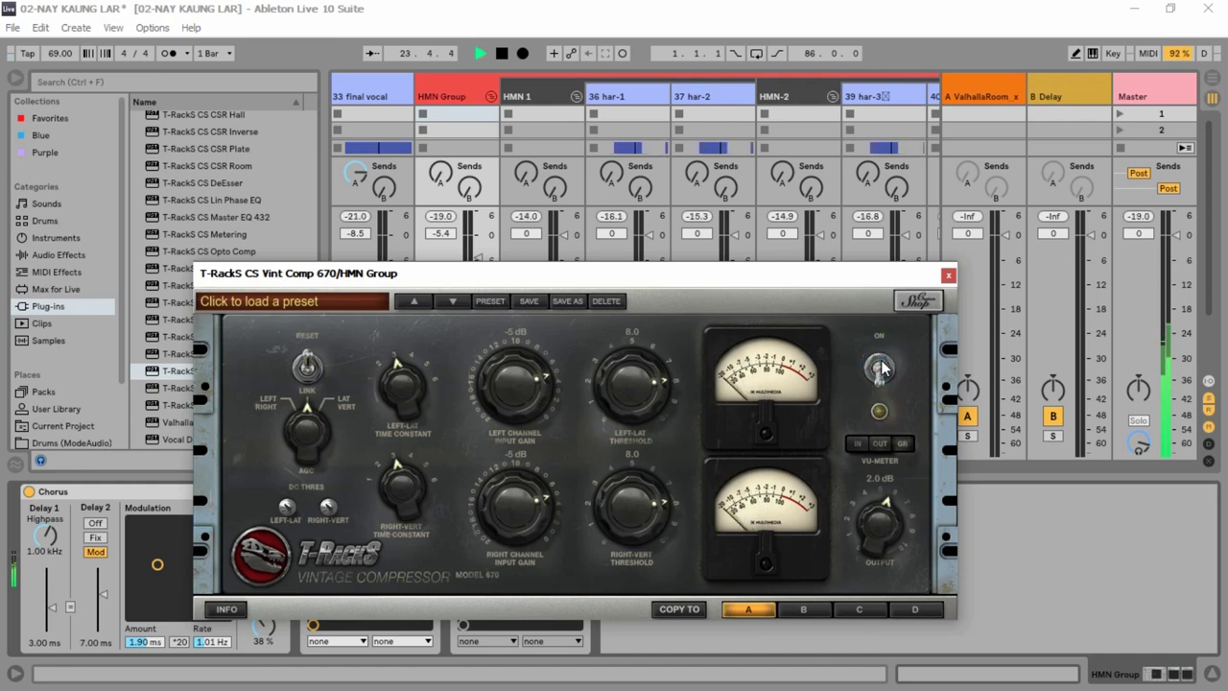
left_click(880, 368)
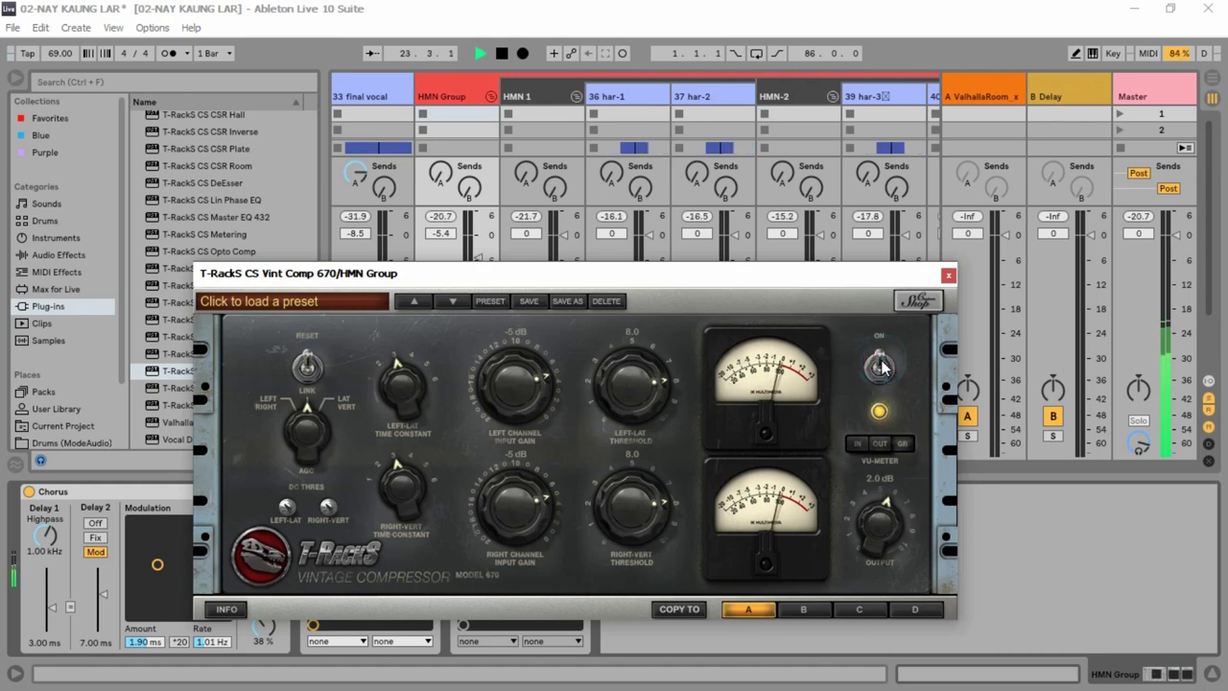